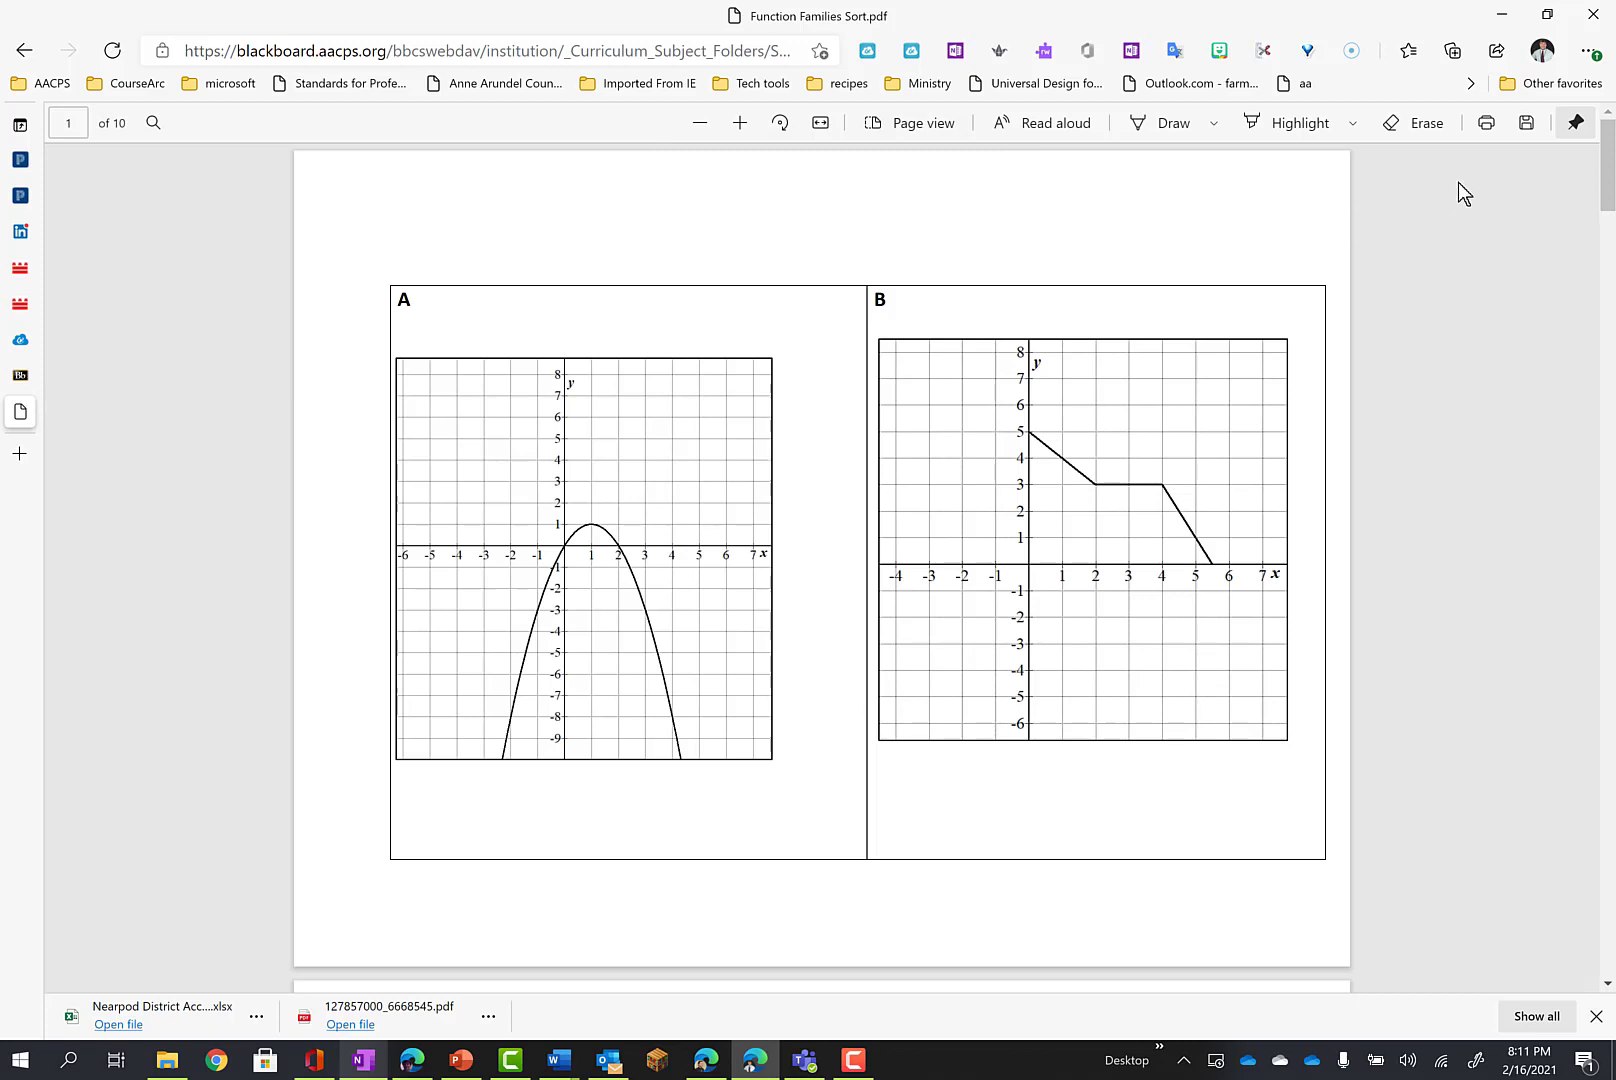
- Print all pages of the Function Families Sort PDF to the OneNote for Windows 10 printer
left_click(1487, 122)
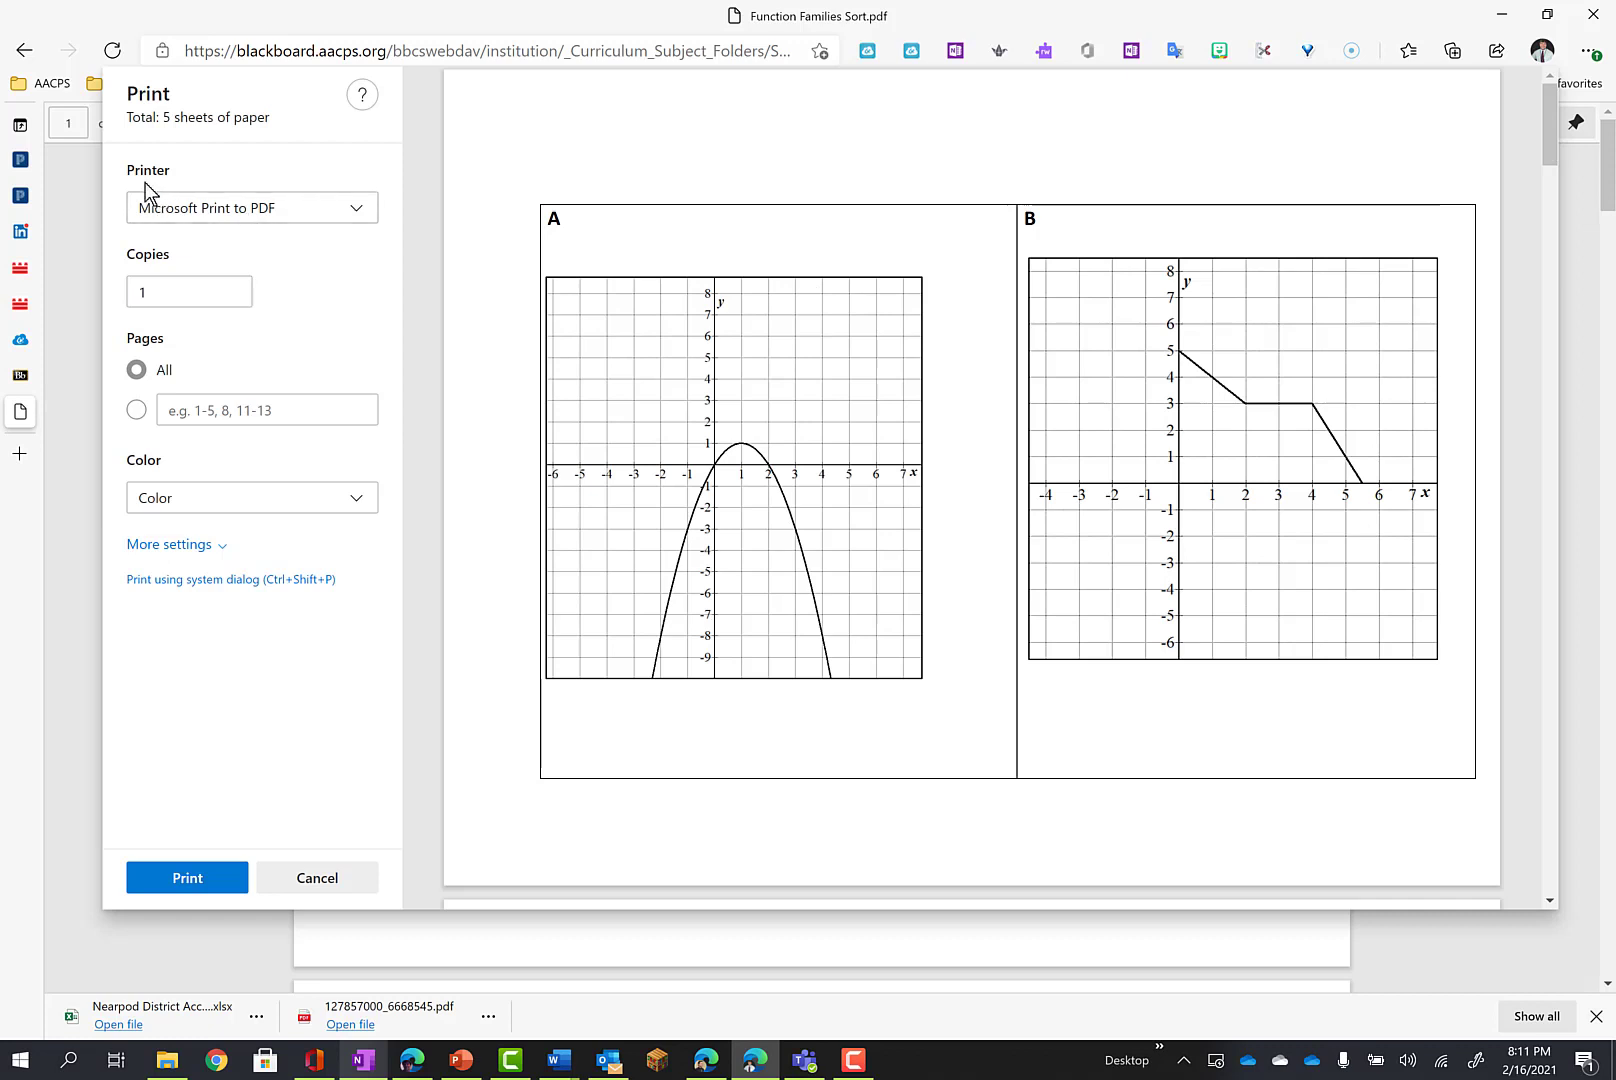
left_click(355, 212)
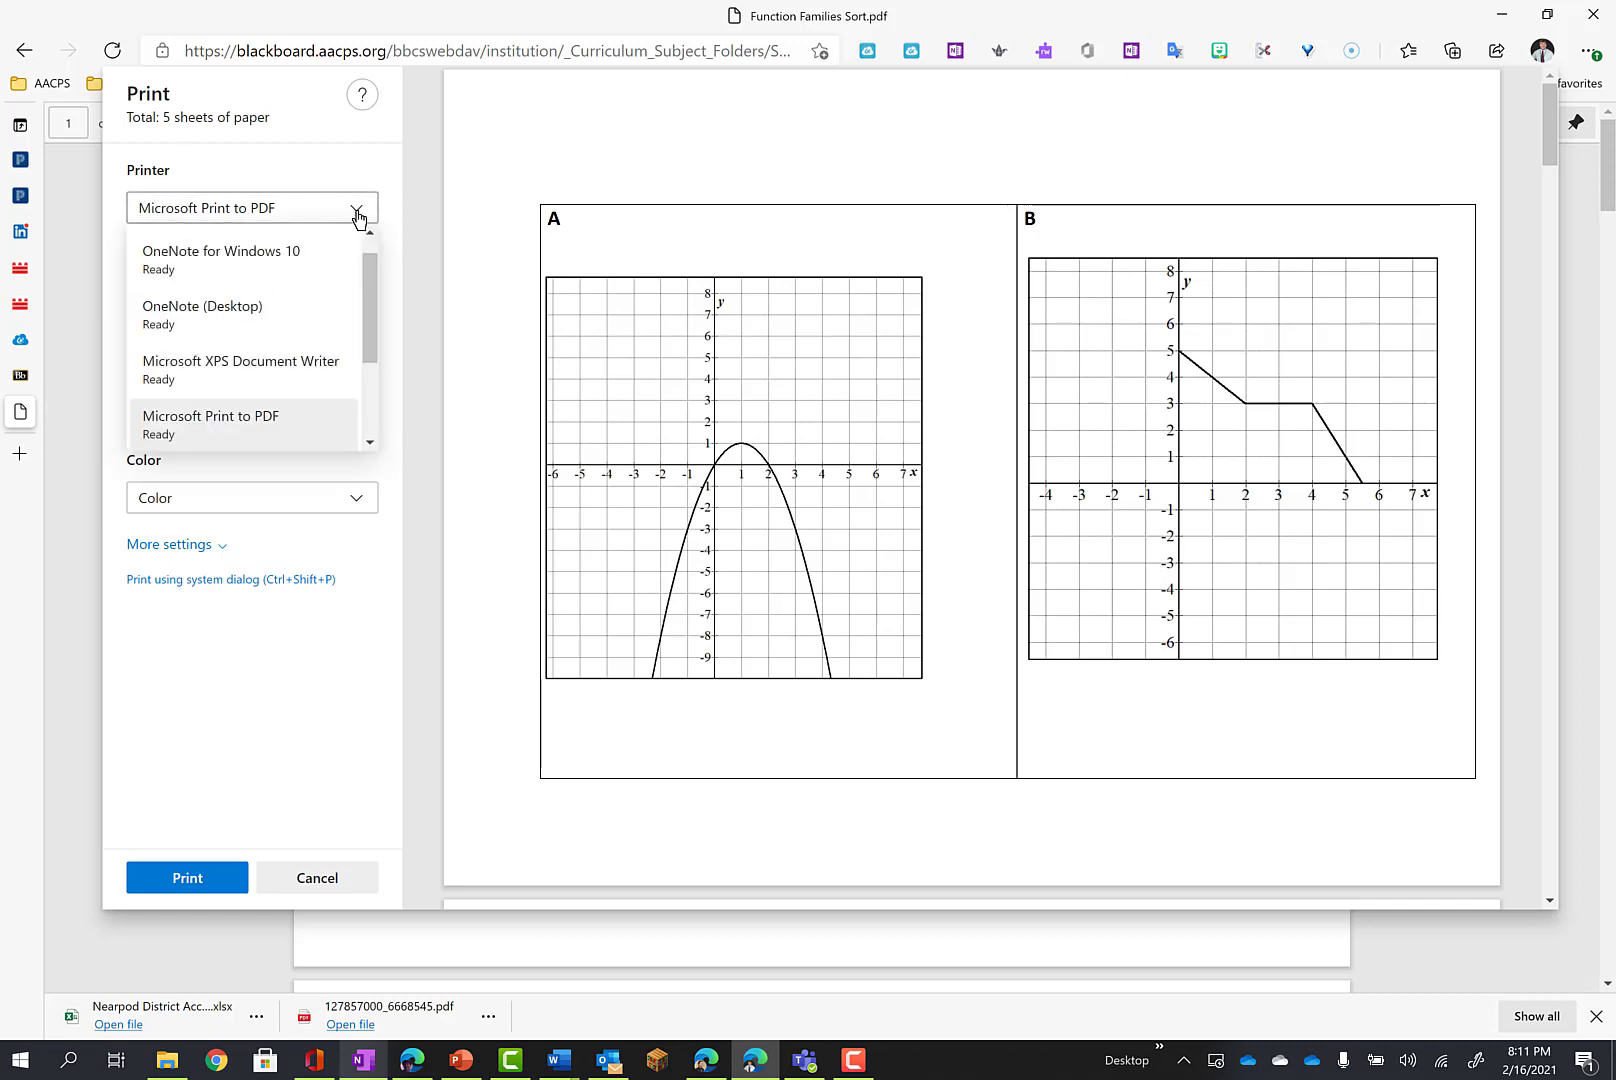
scroll(337, 290, "up", 1)
scroll(339, 303, "down", 3)
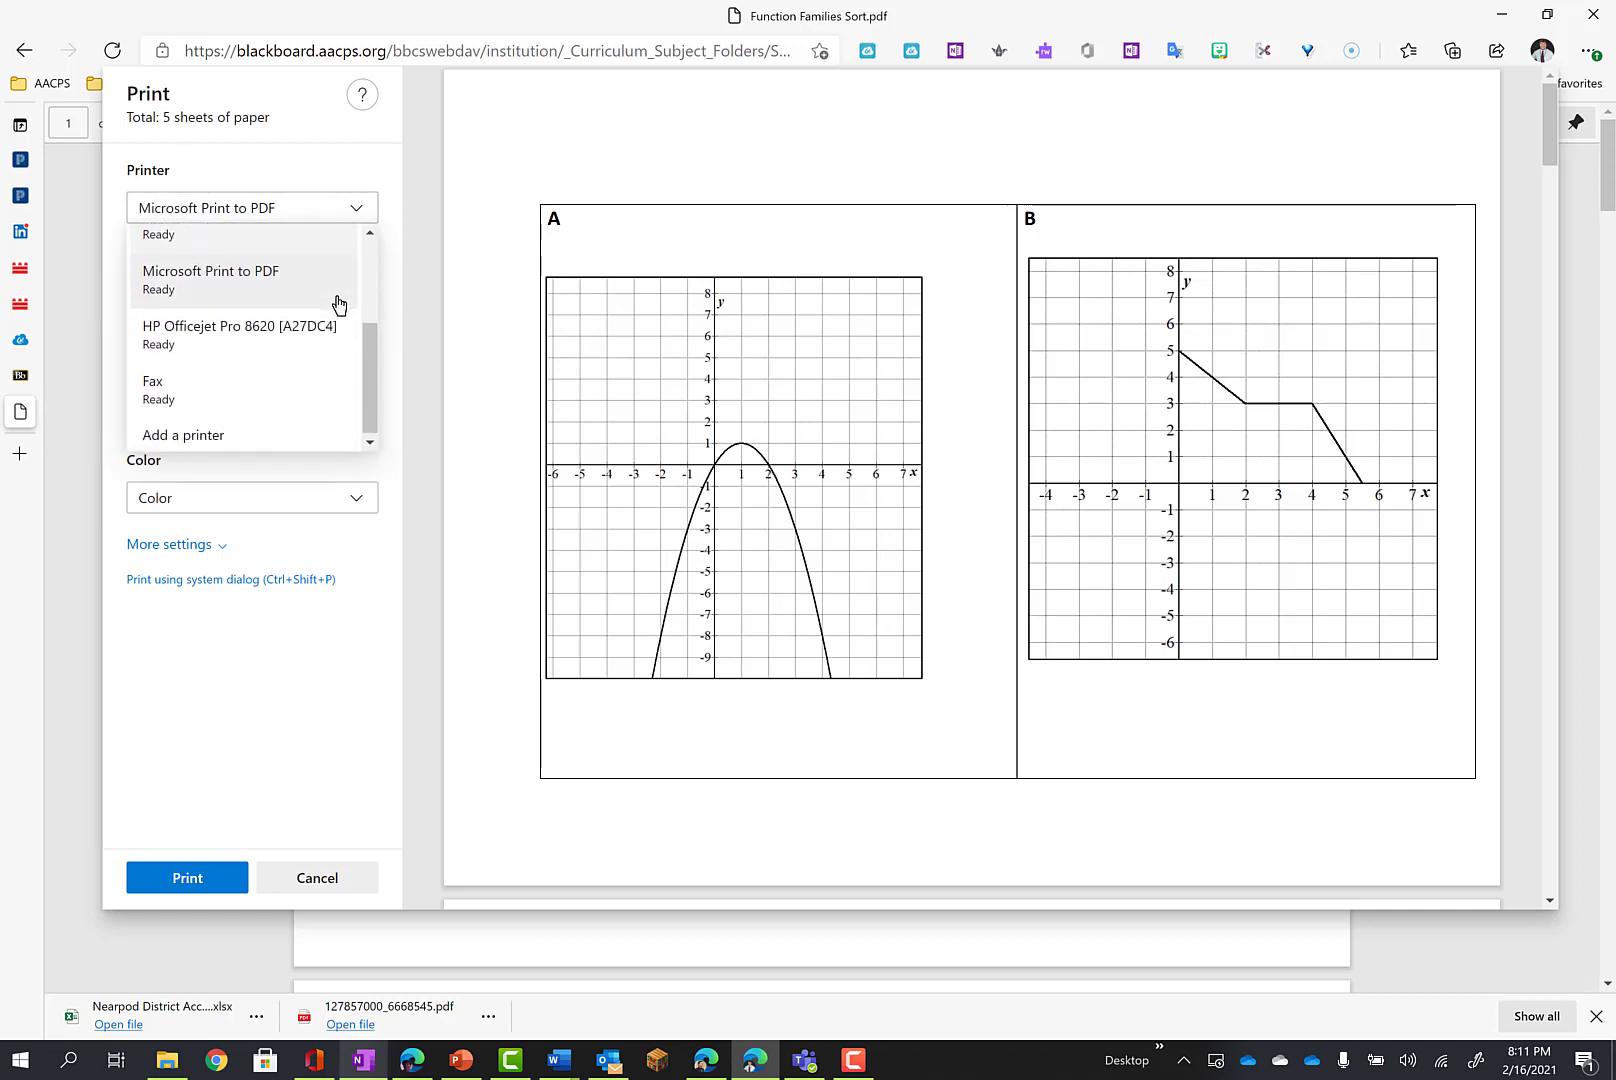
scroll(242, 323, "up", 3)
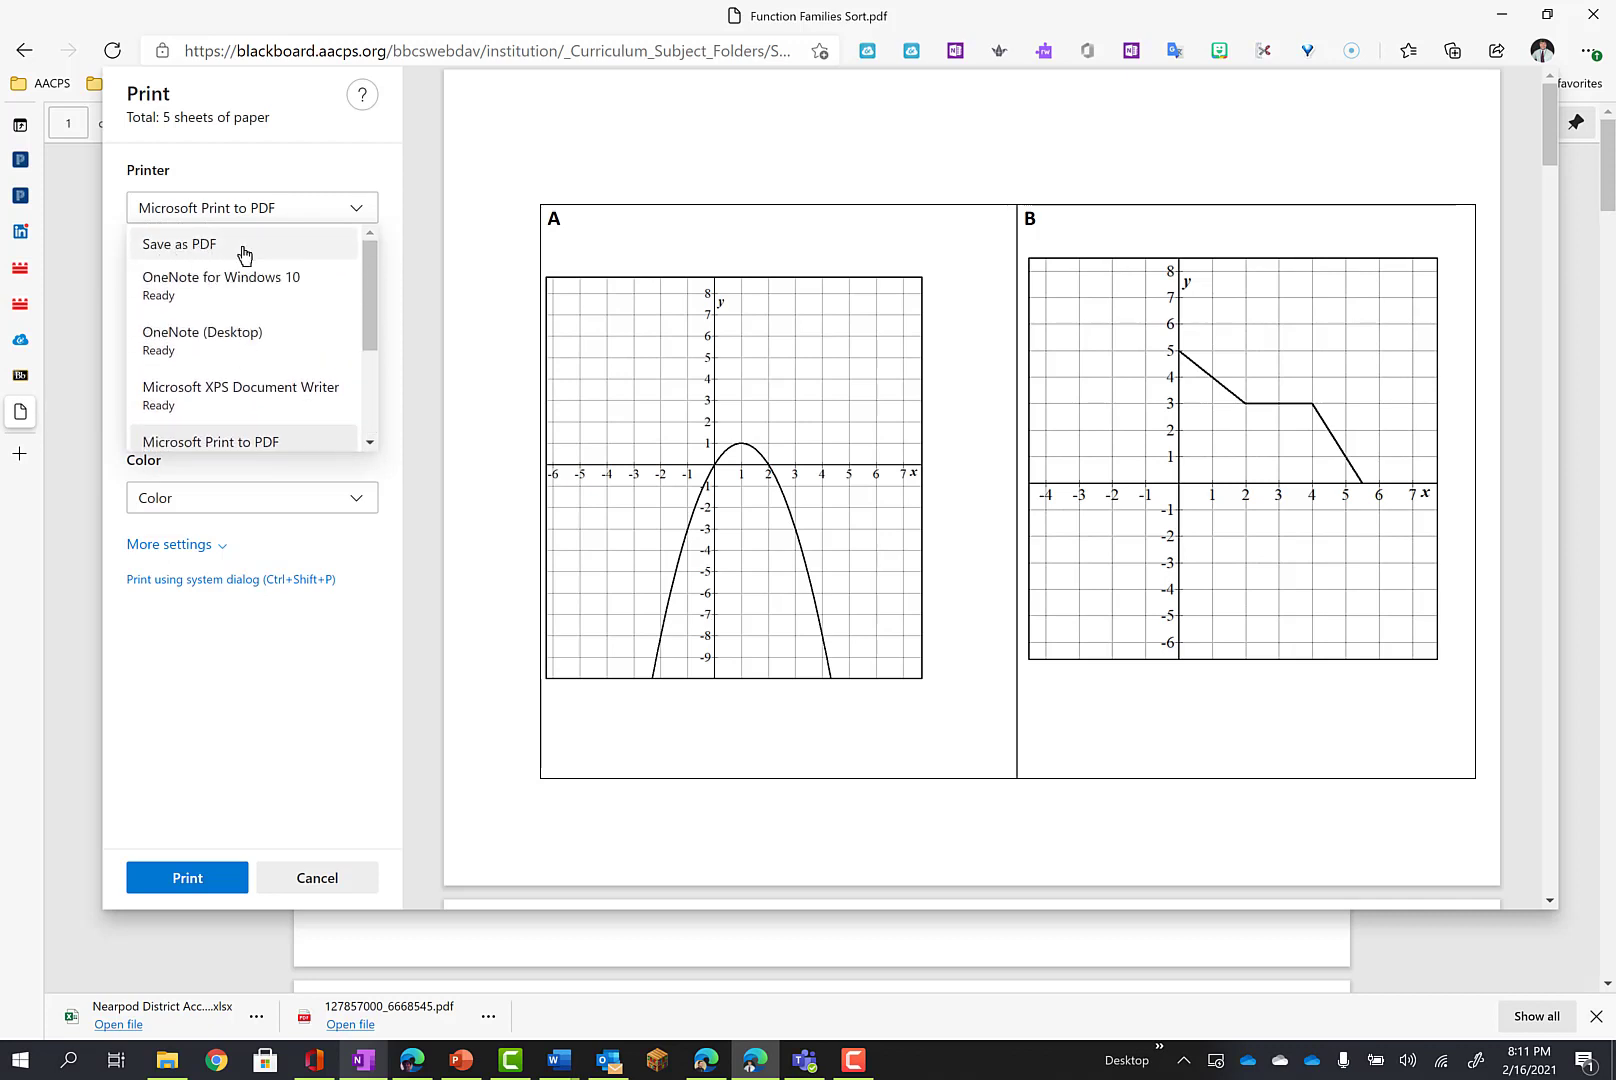
scroll(244, 255, "down", 3)
scroll(244, 256, "up", 3)
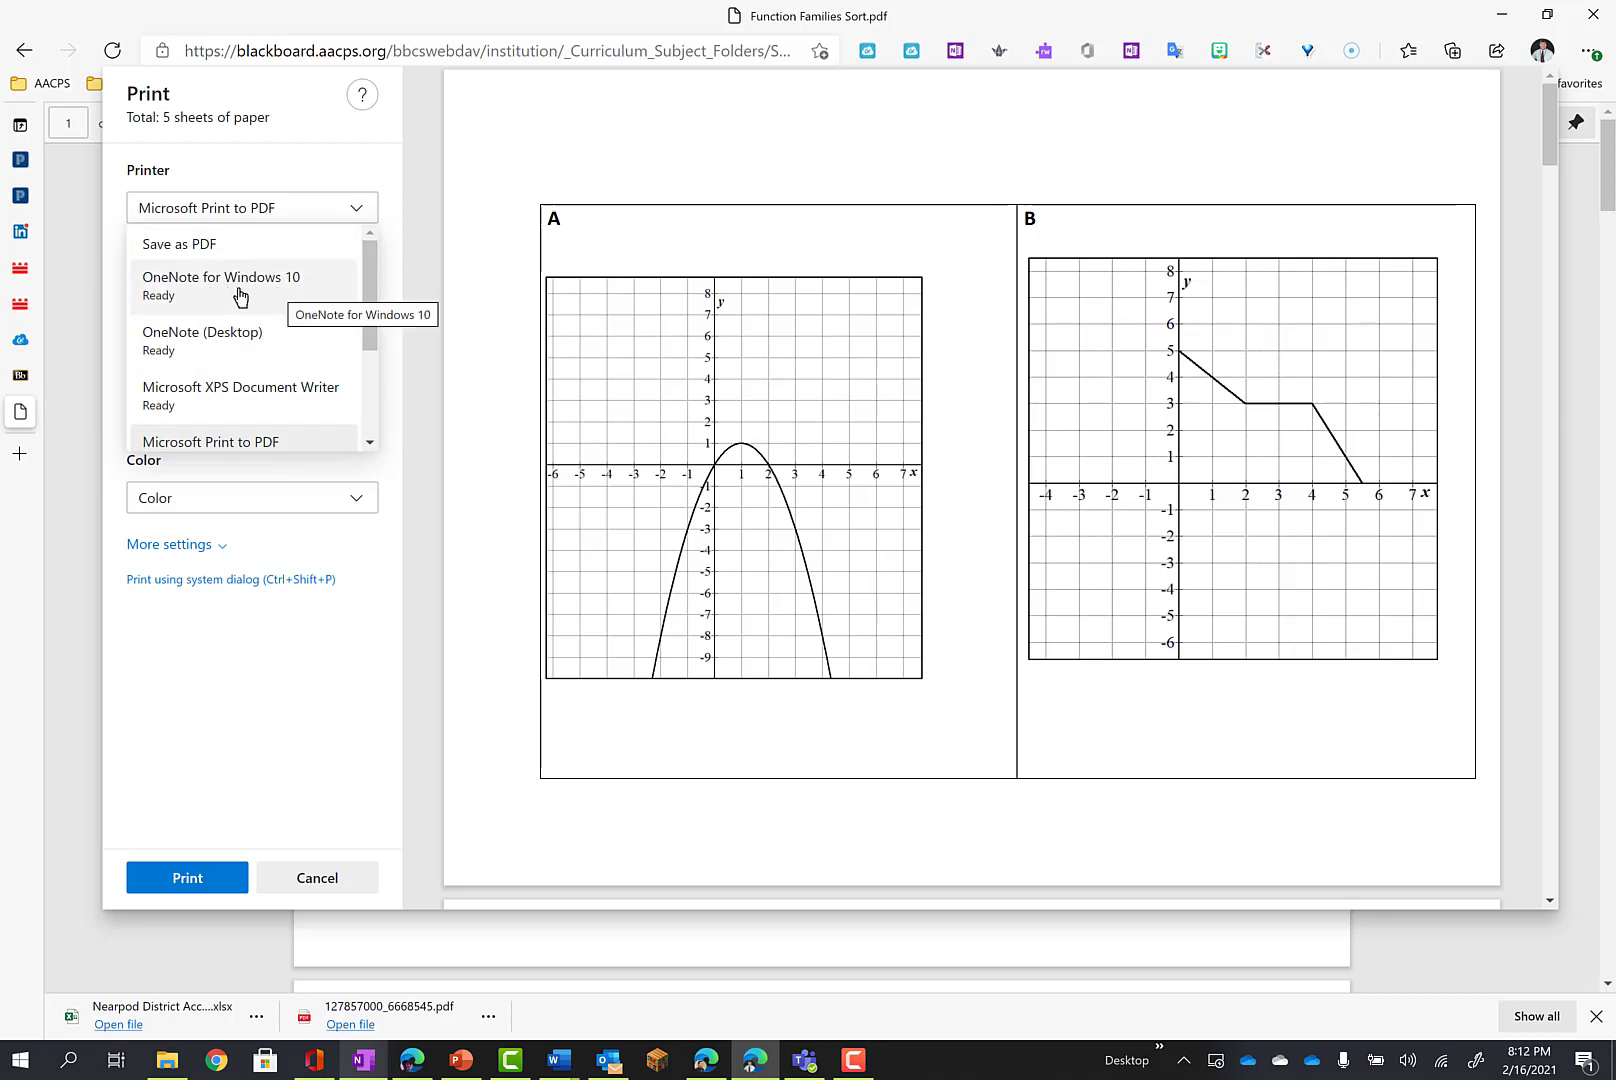
left_click(240, 290)
left_click(214, 875)
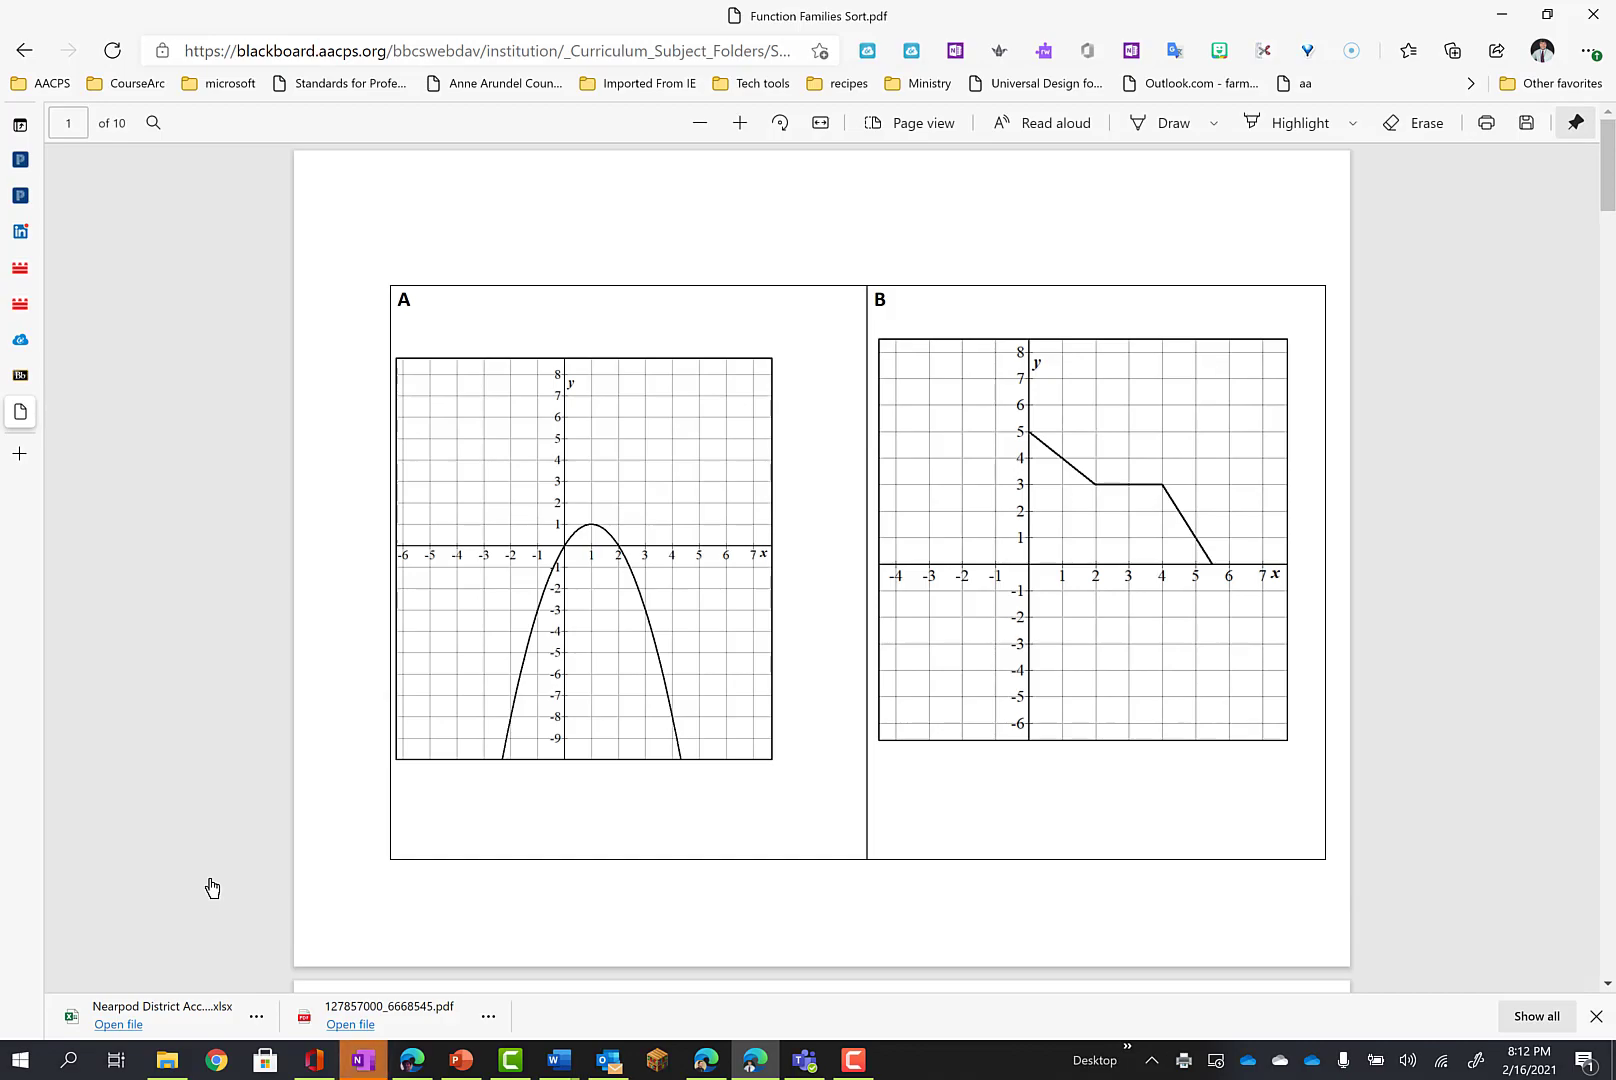
- Switch to OneNote and insert the printout into the current section, Using the Teacher Only Space
left_click(364, 1061)
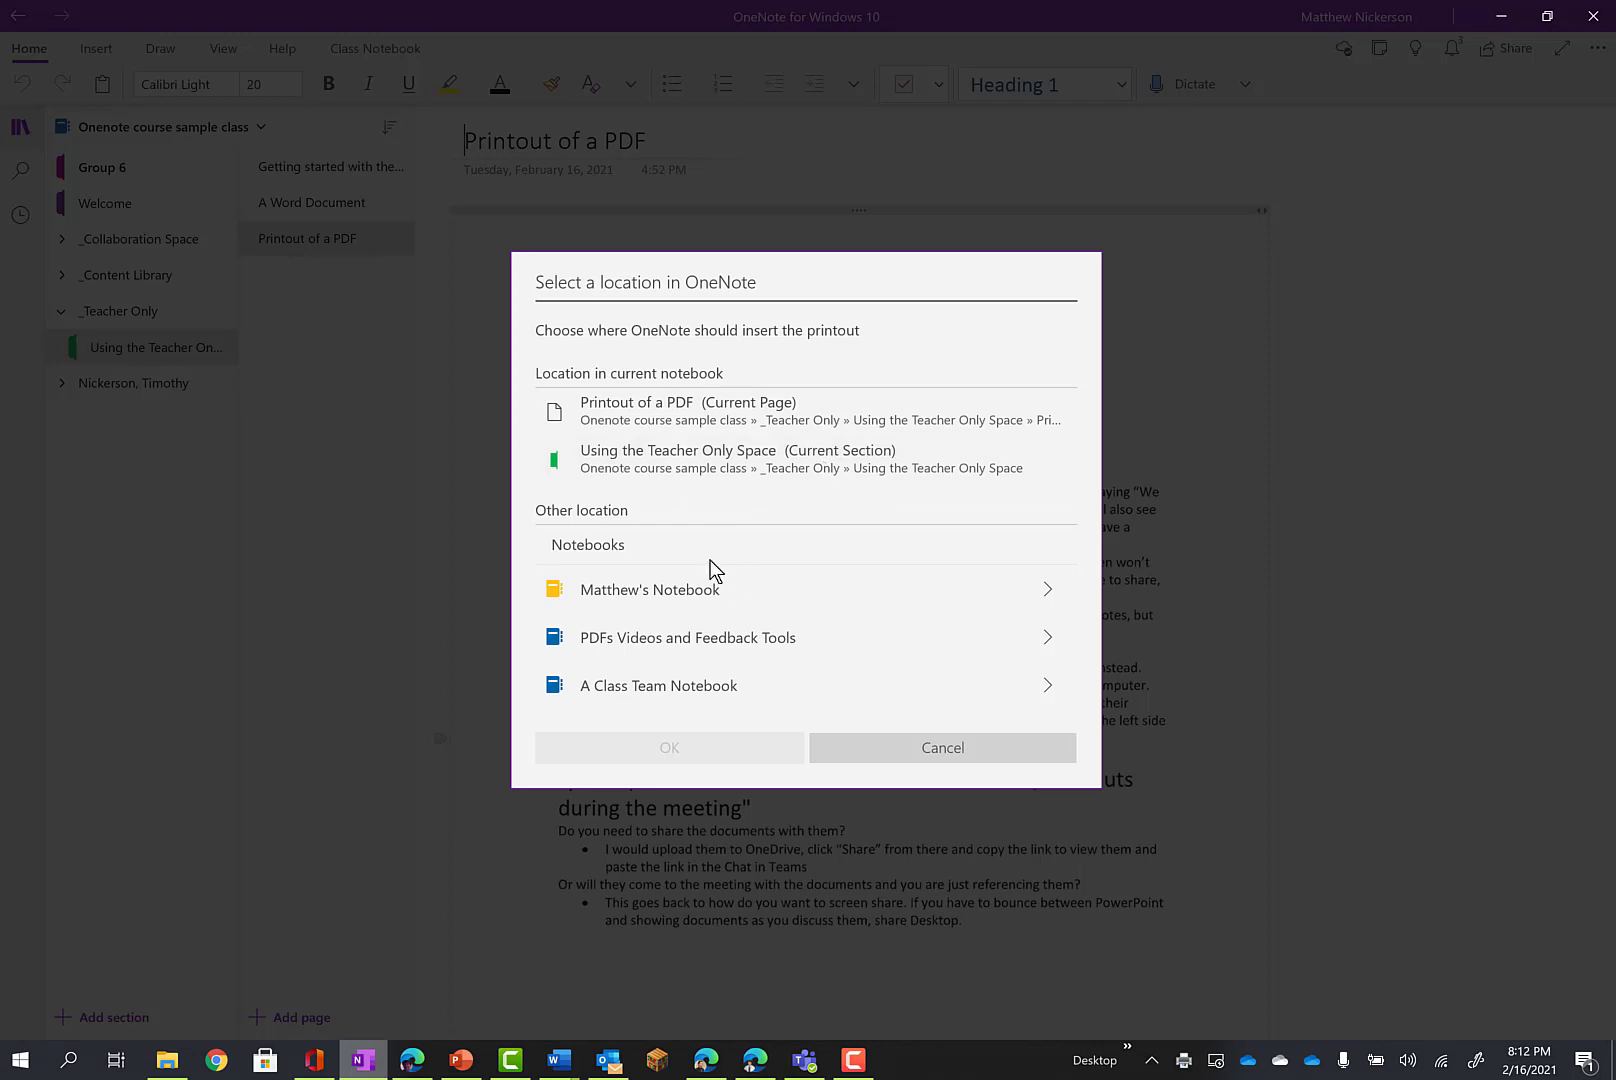
scroll(680, 612, "down", 10)
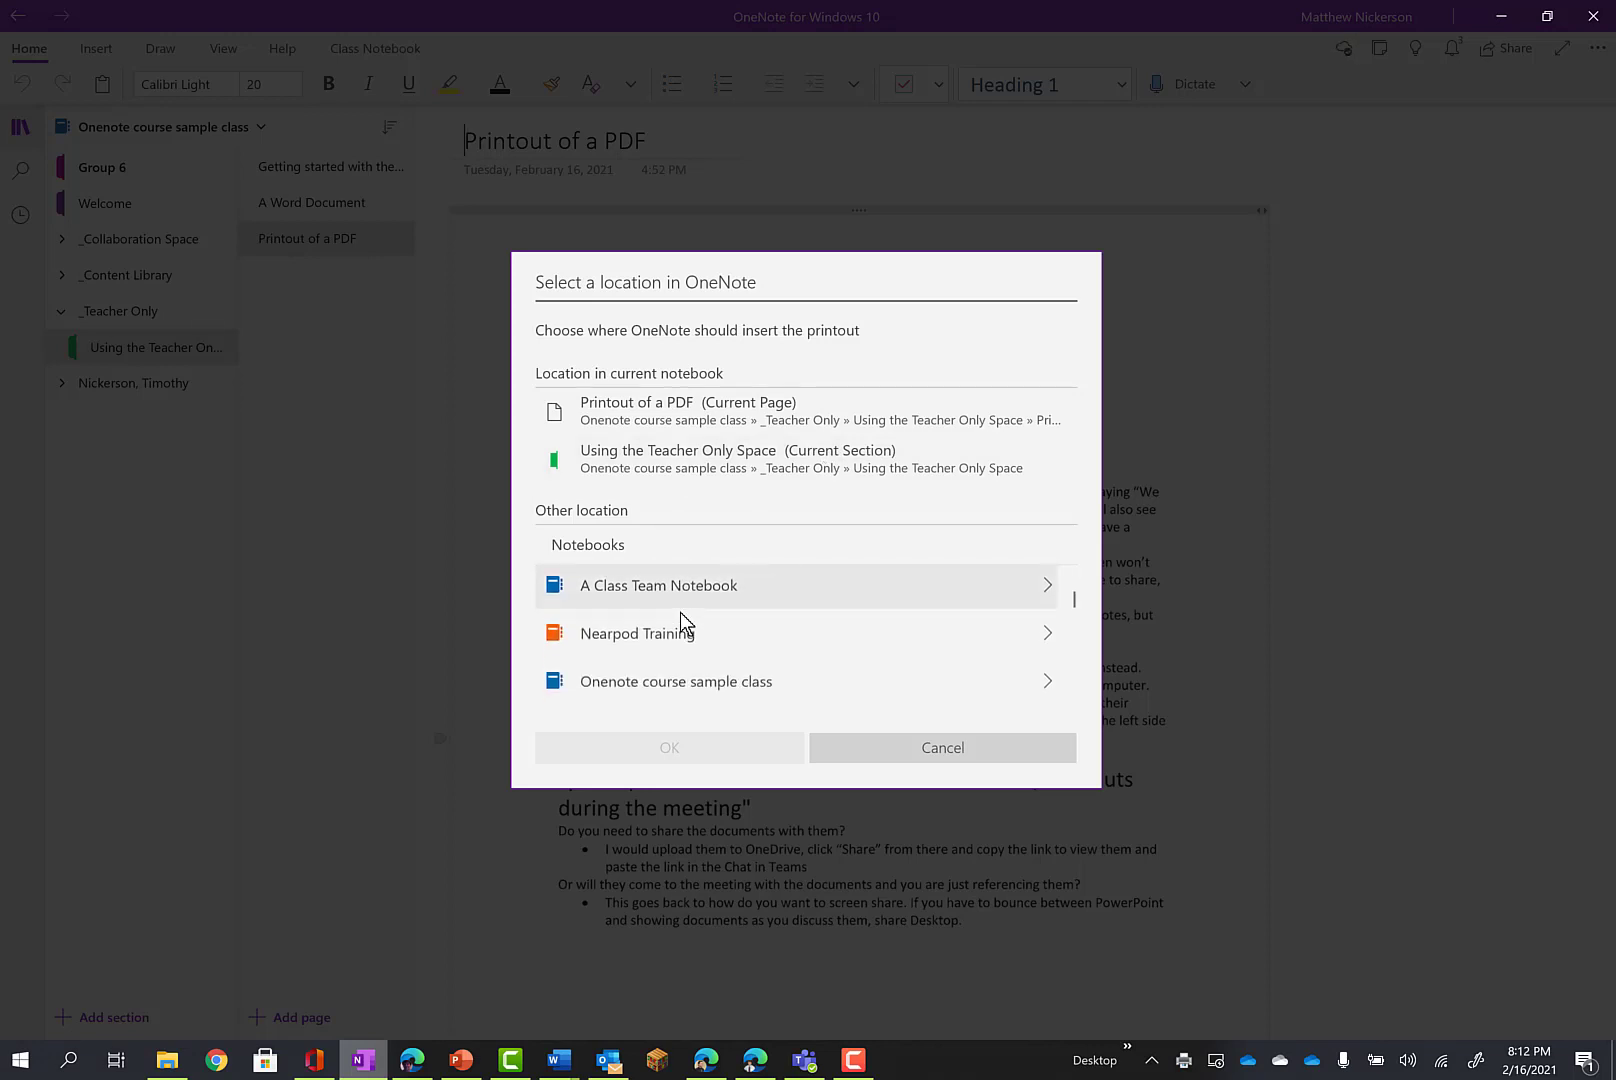
scroll(675, 622, "up", 10)
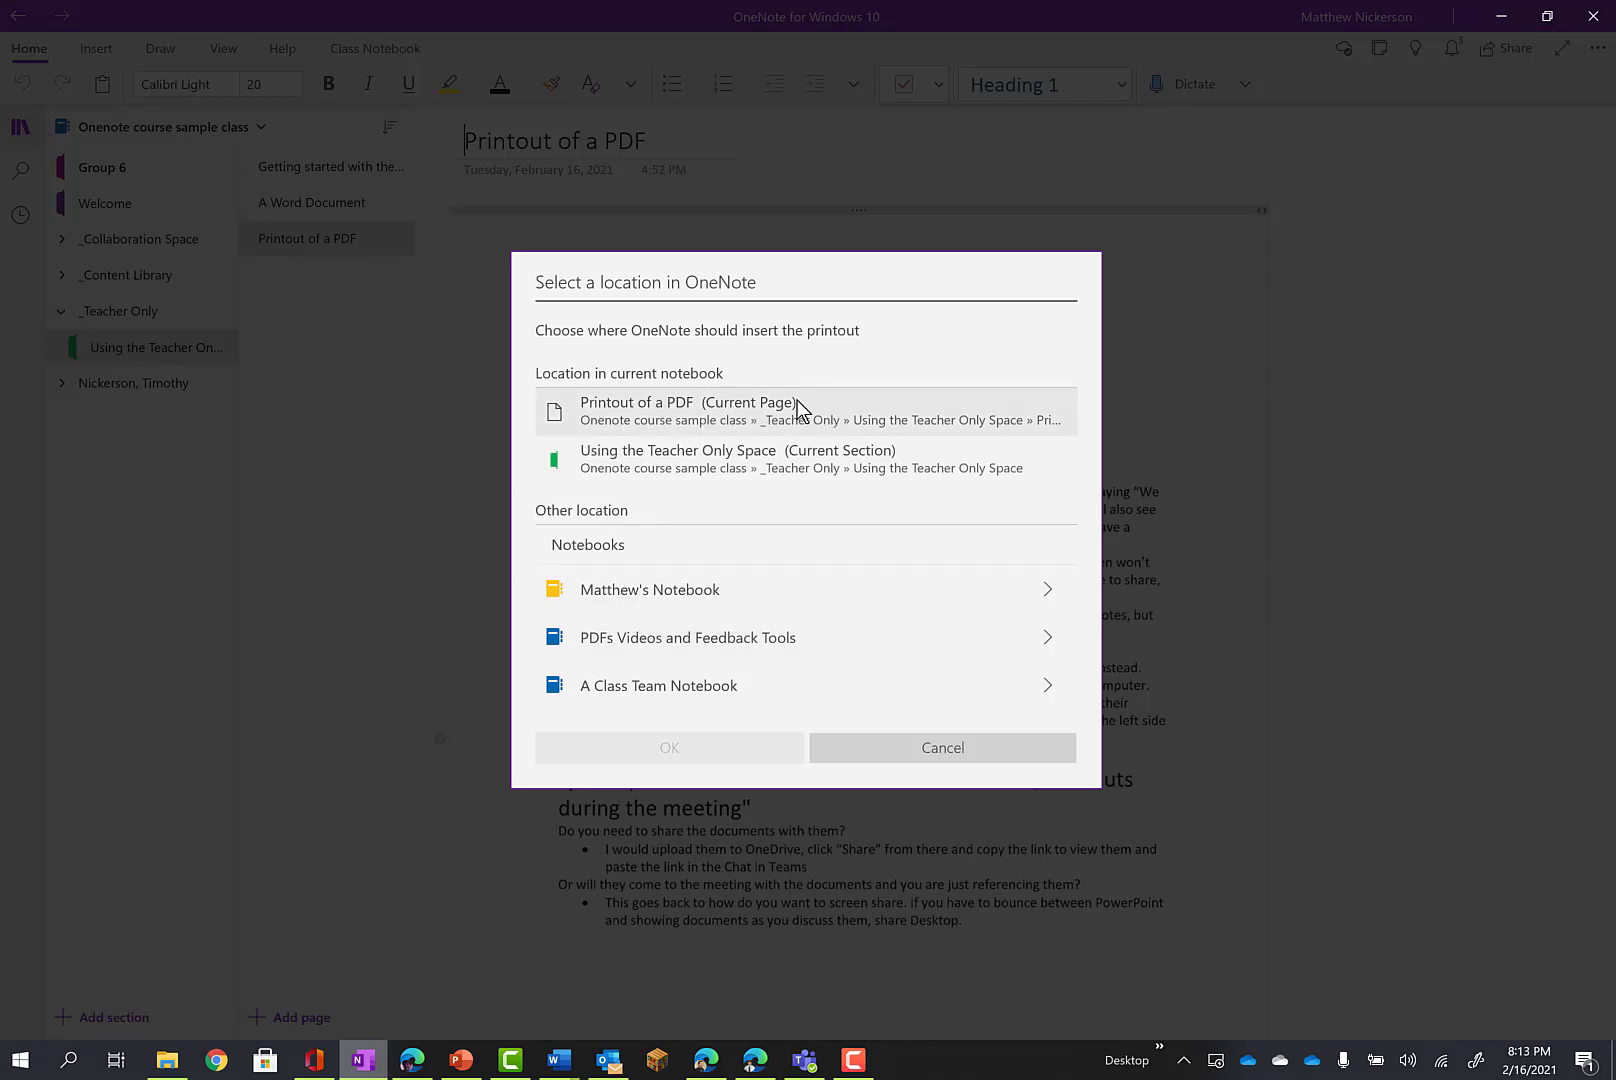
left_click(605, 463)
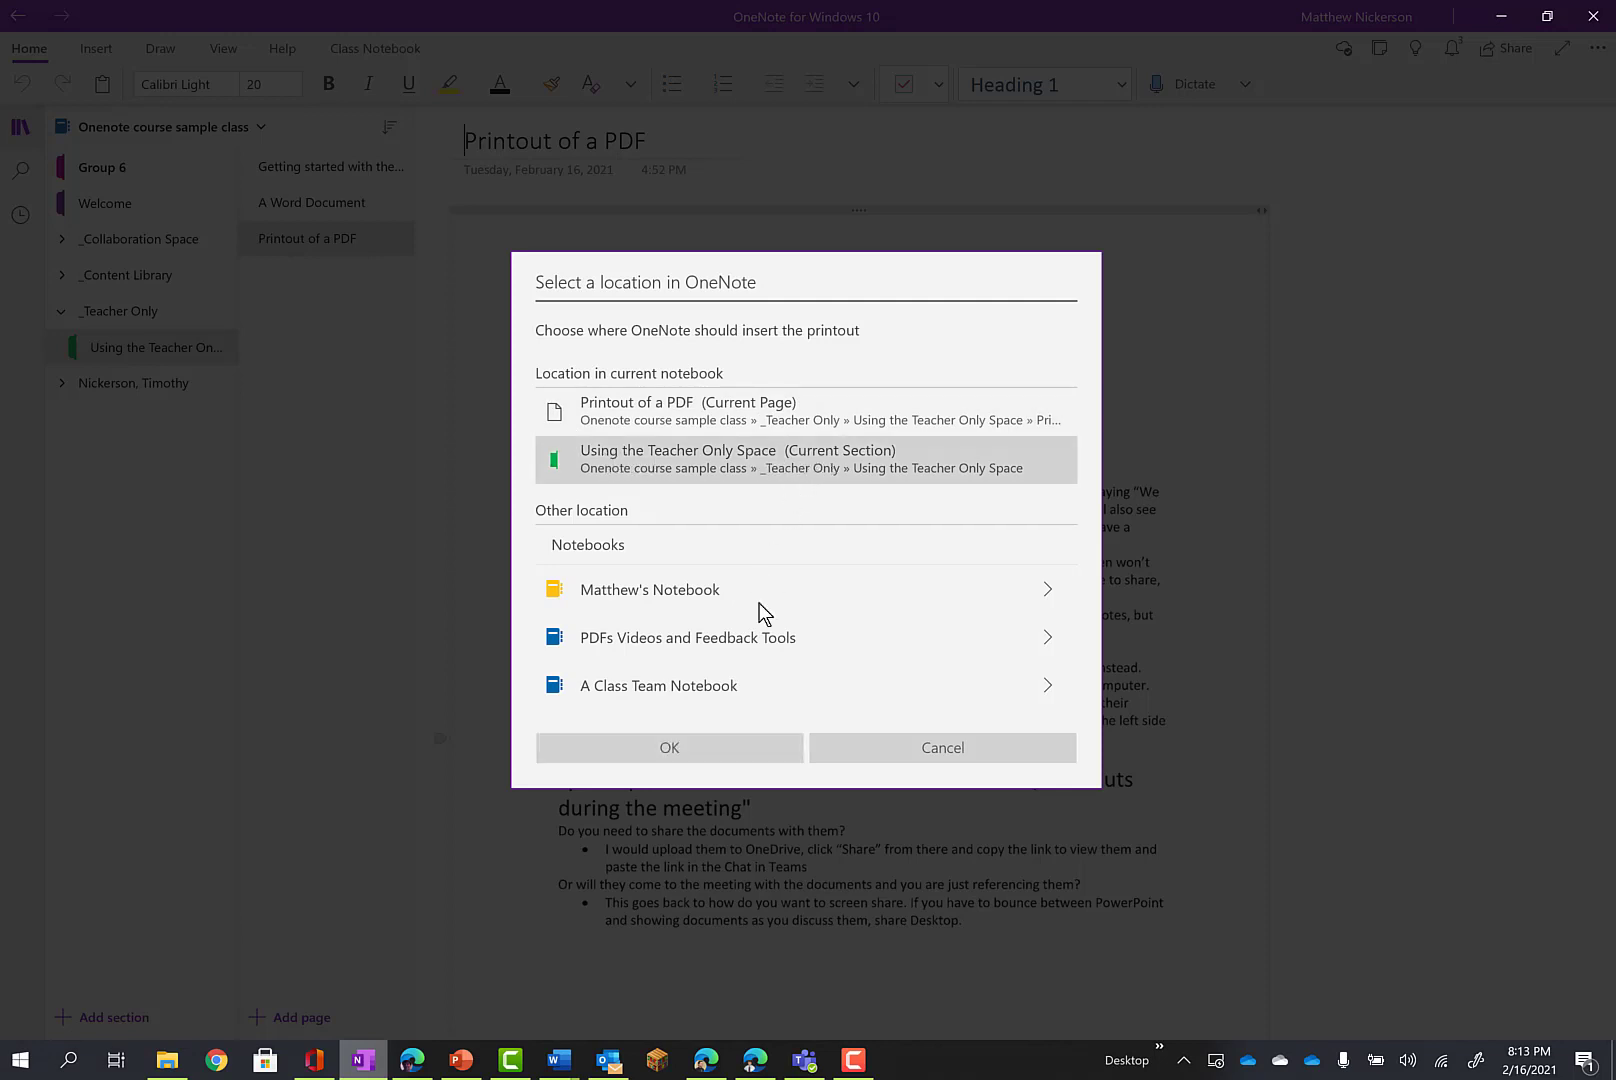
left_click(656, 747)
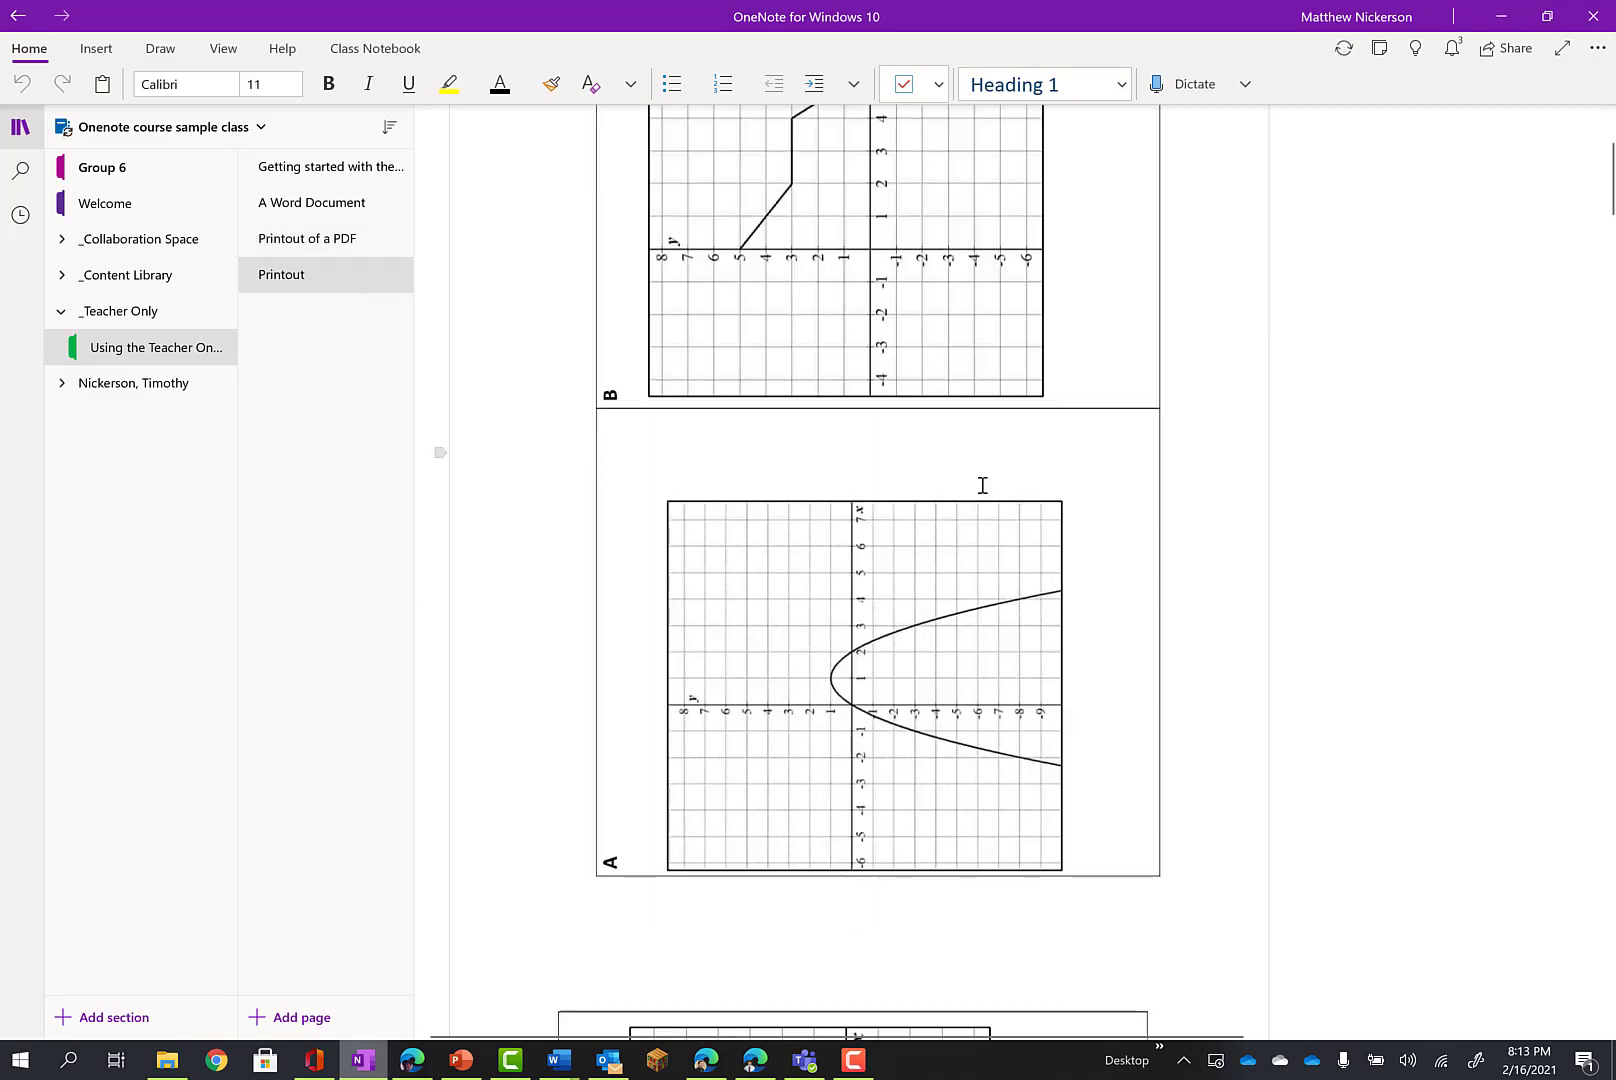
- Rotate the first printout page, with graphs A and B, clockwise so it reads upright
scroll(982, 485, "up", 3)
scroll(982, 485, "down", 10)
scroll(965, 480, "up", 8)
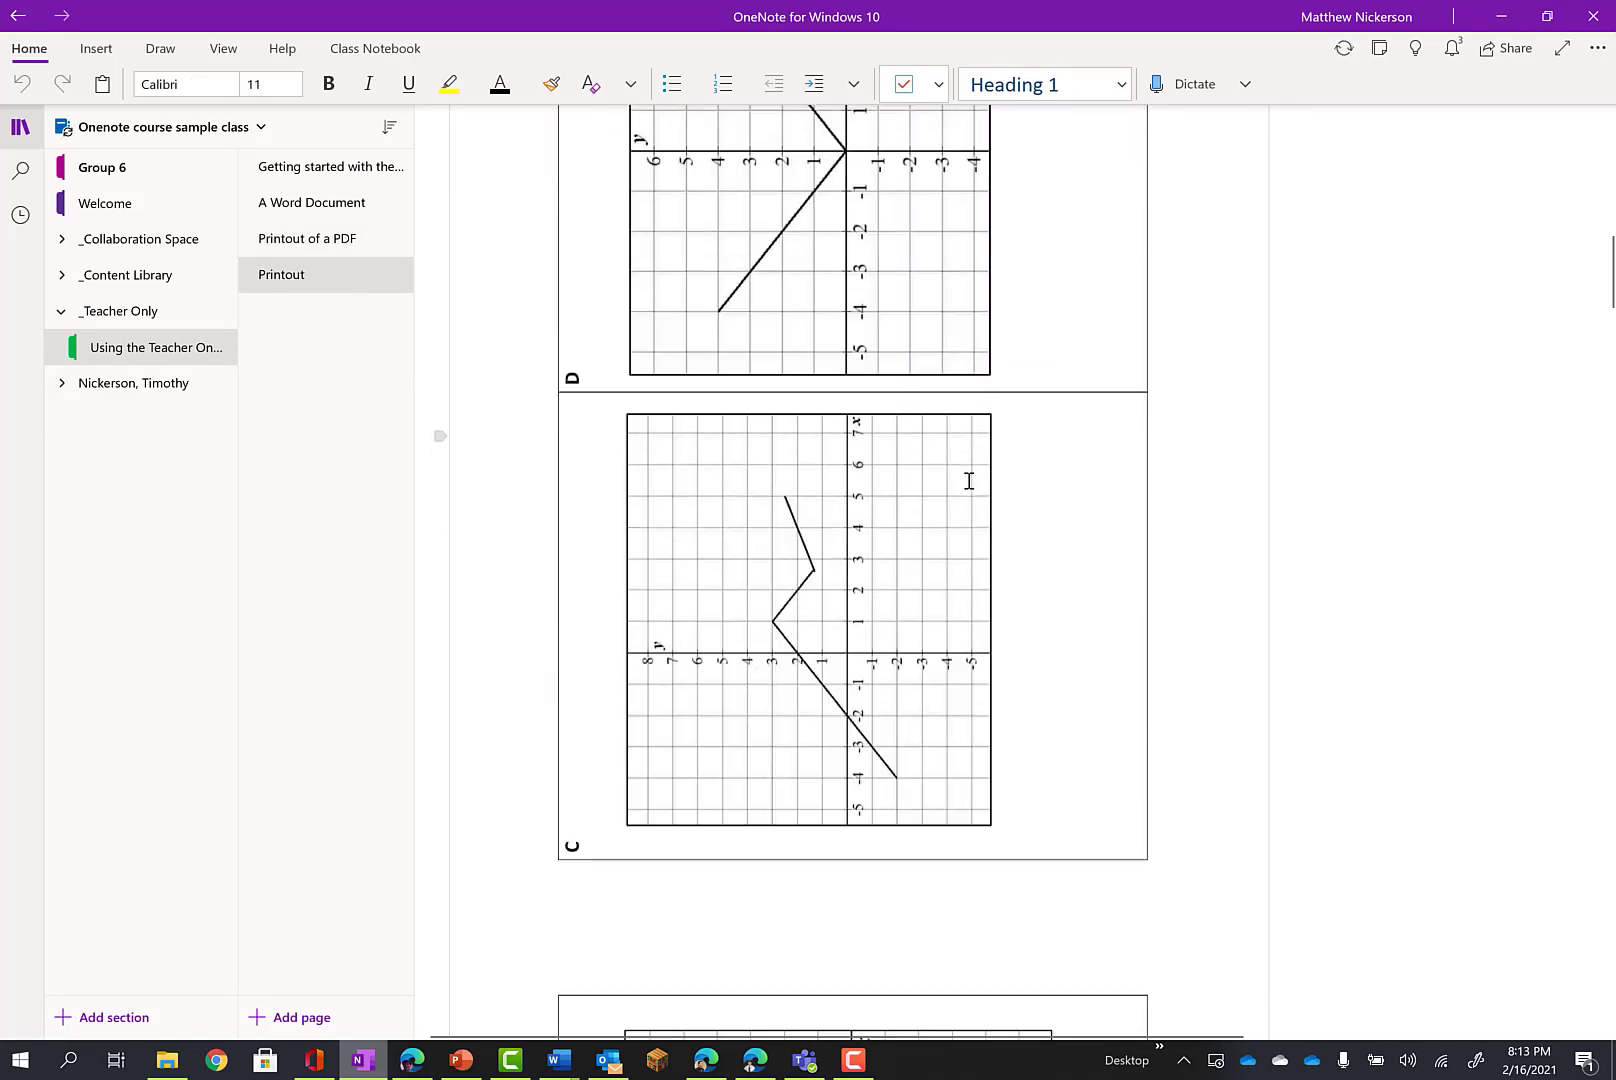
scroll(960, 484, "up", 1)
right_click(960, 484)
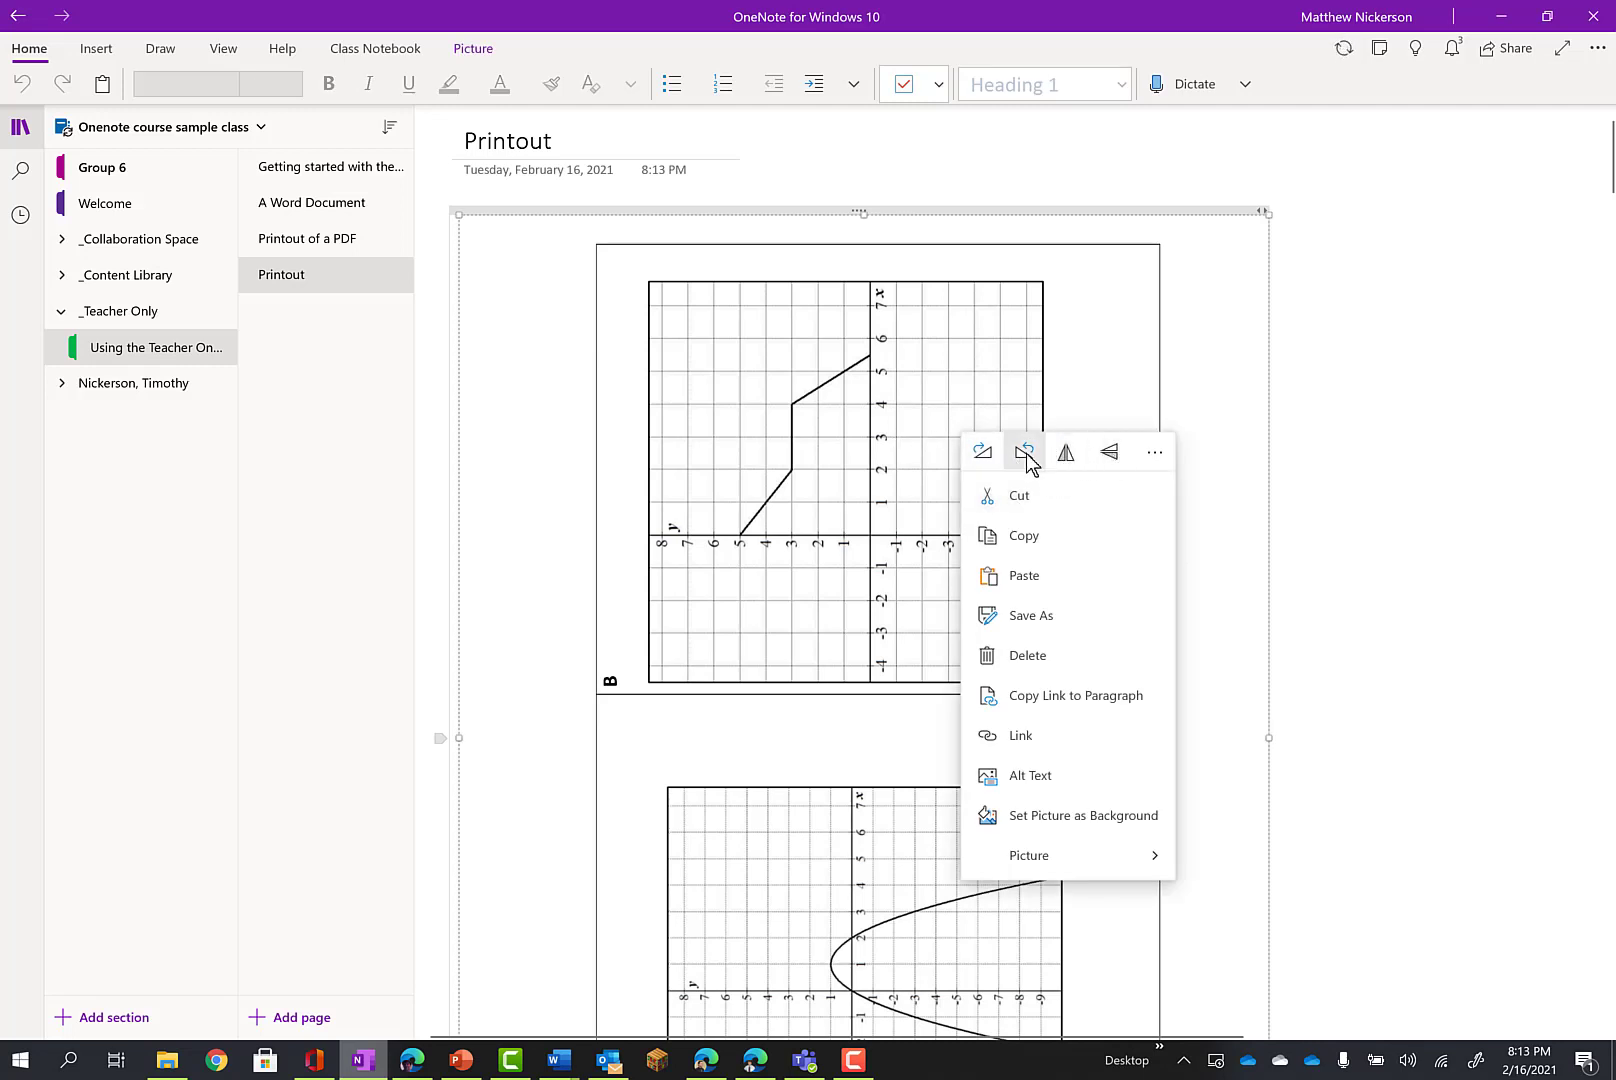
left_click(986, 455)
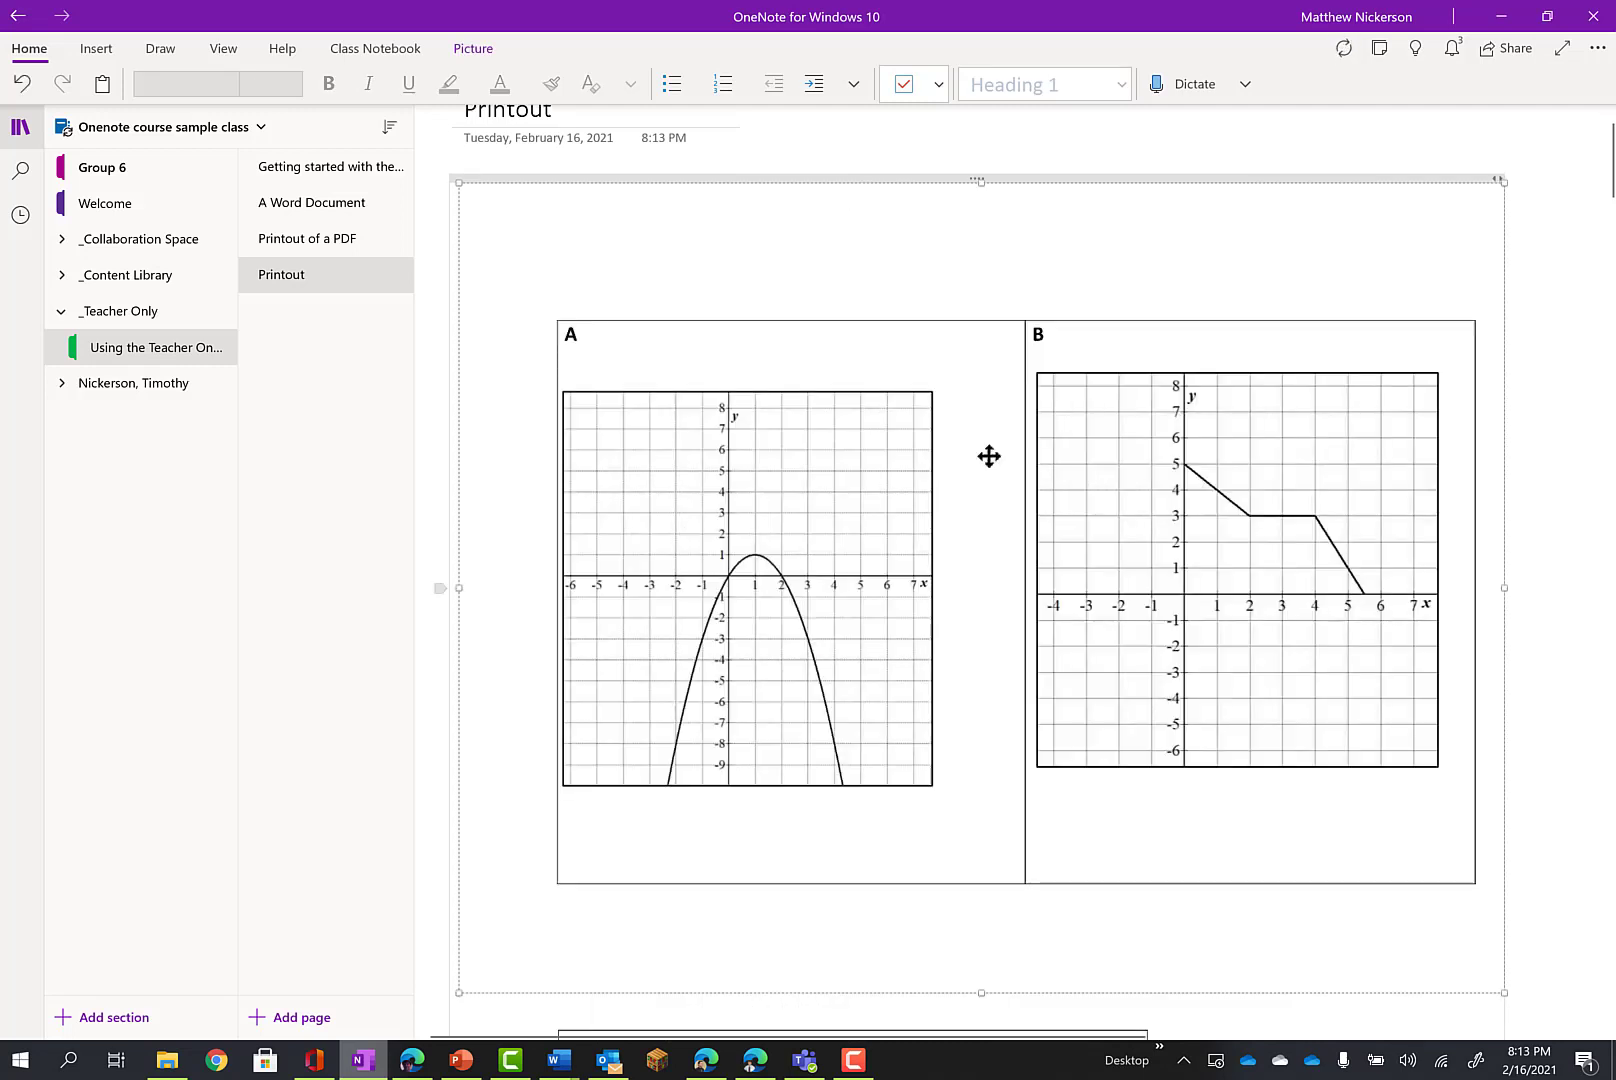
- Rotate the second printout page, with graphs C and D, clockwise so it reads upright
scroll(989, 459, "down", 4)
scroll(989, 459, "down", 7)
scroll(992, 462, "up", 9)
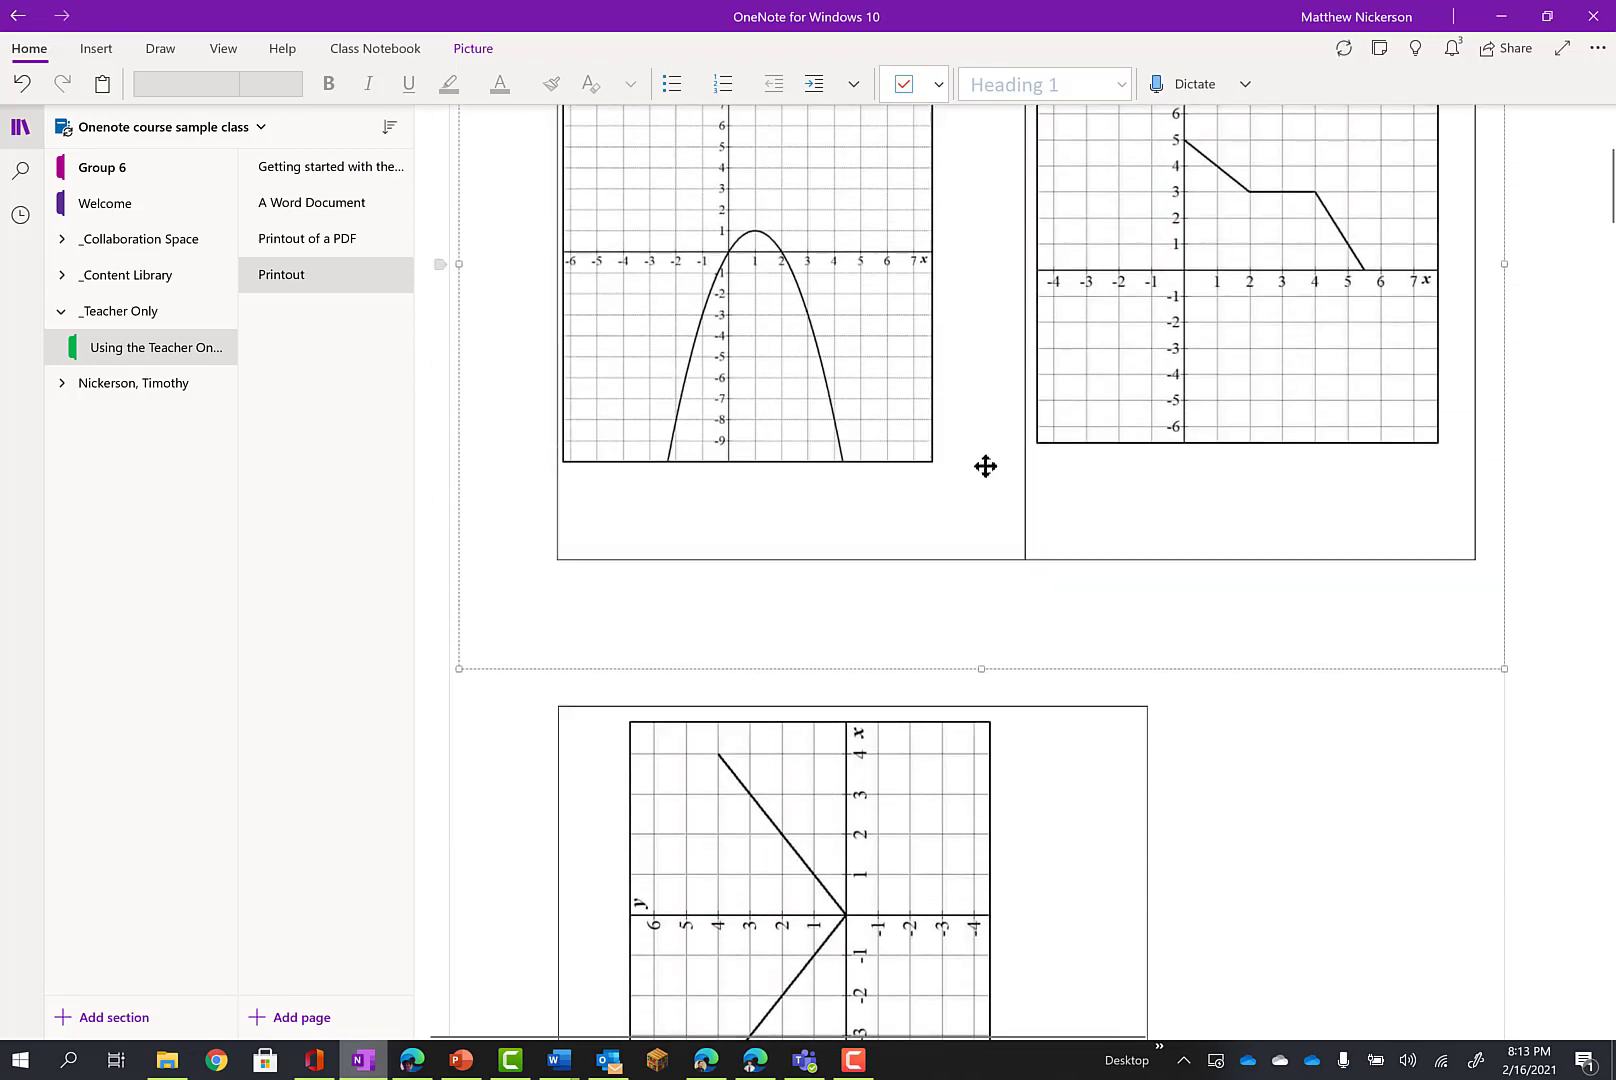
scroll(970, 530, "down", 3)
scroll(952, 600, "down", 1)
right_click(952, 595)
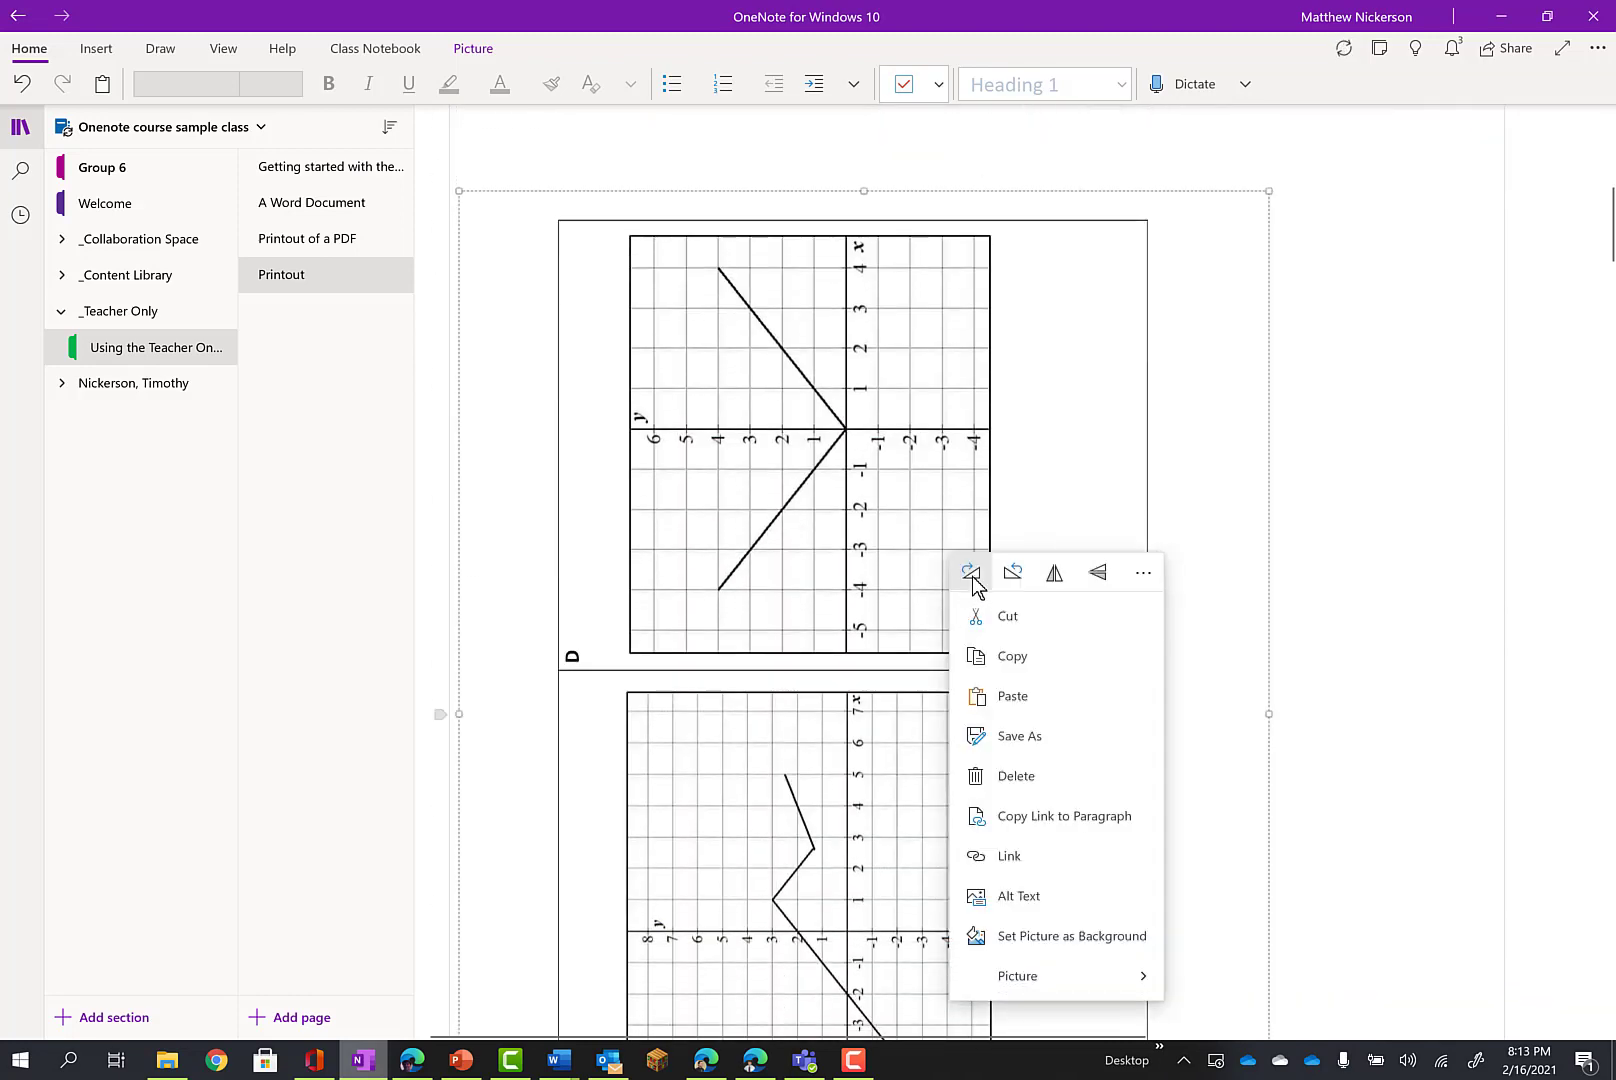
left_click(970, 575)
- Rotate the third and fourth printout pages, with graphs E to H, clockwise so they read upright
scroll(965, 576, "down", 7)
right_click(950, 590)
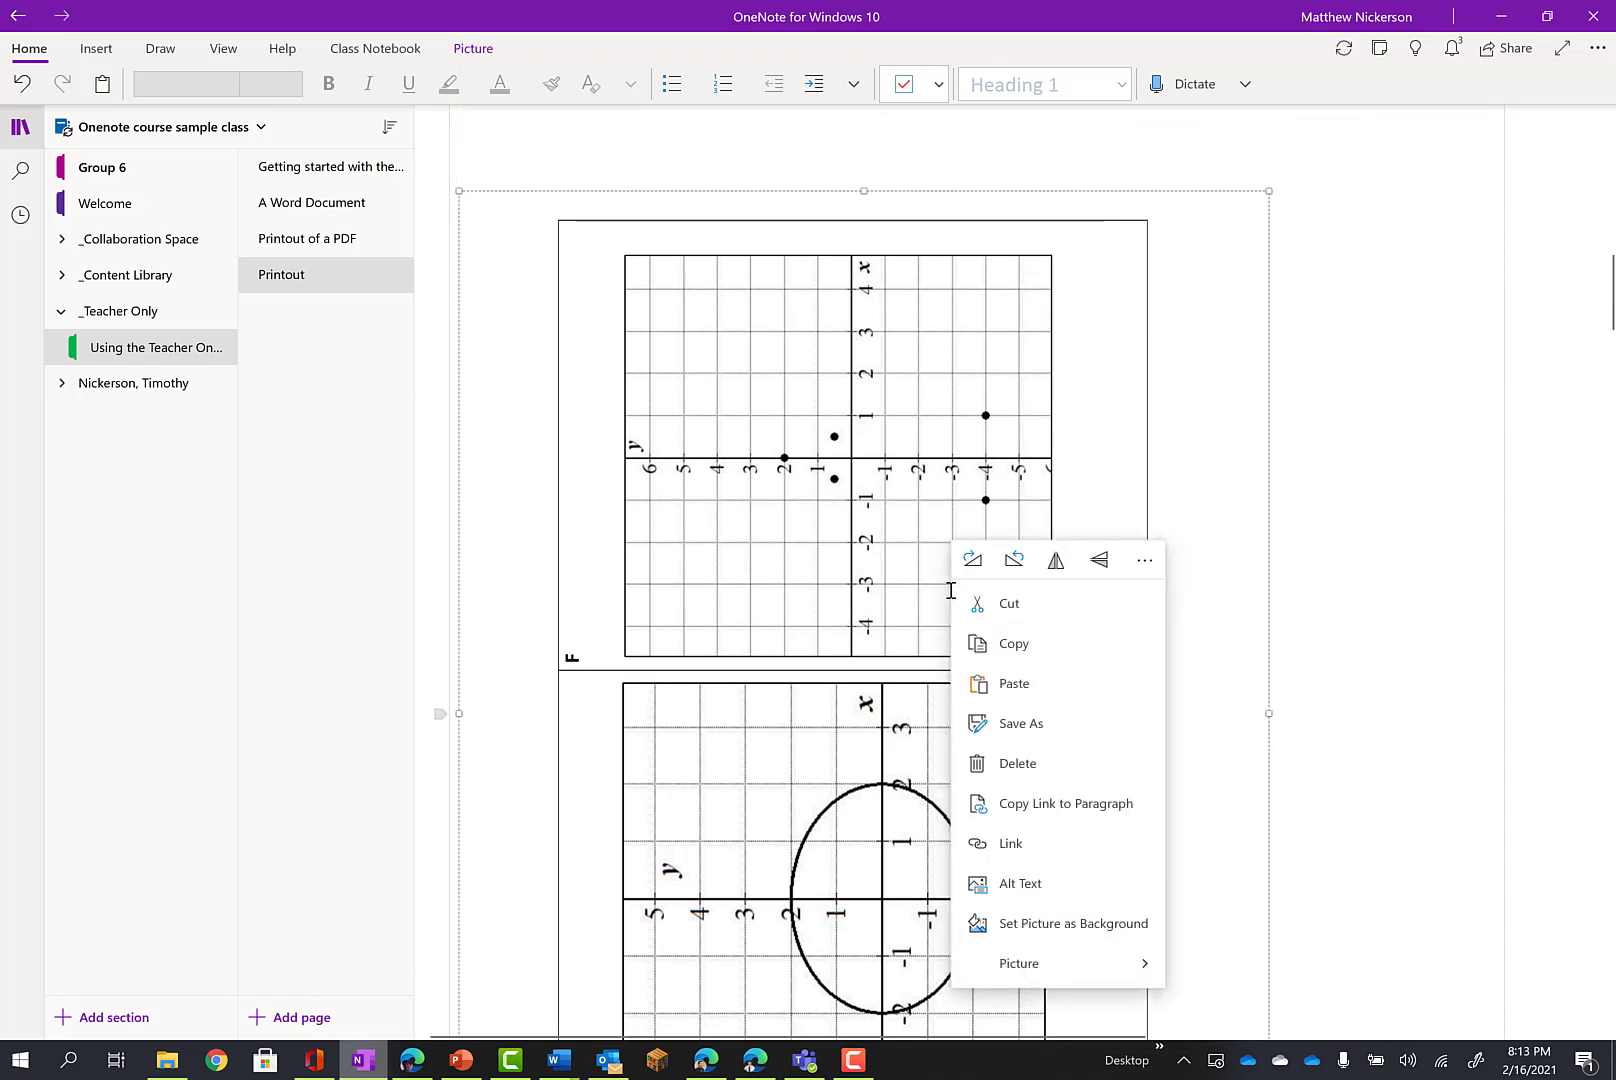
left_click(974, 562)
scroll(945, 548, "down", 7)
right_click(948, 551)
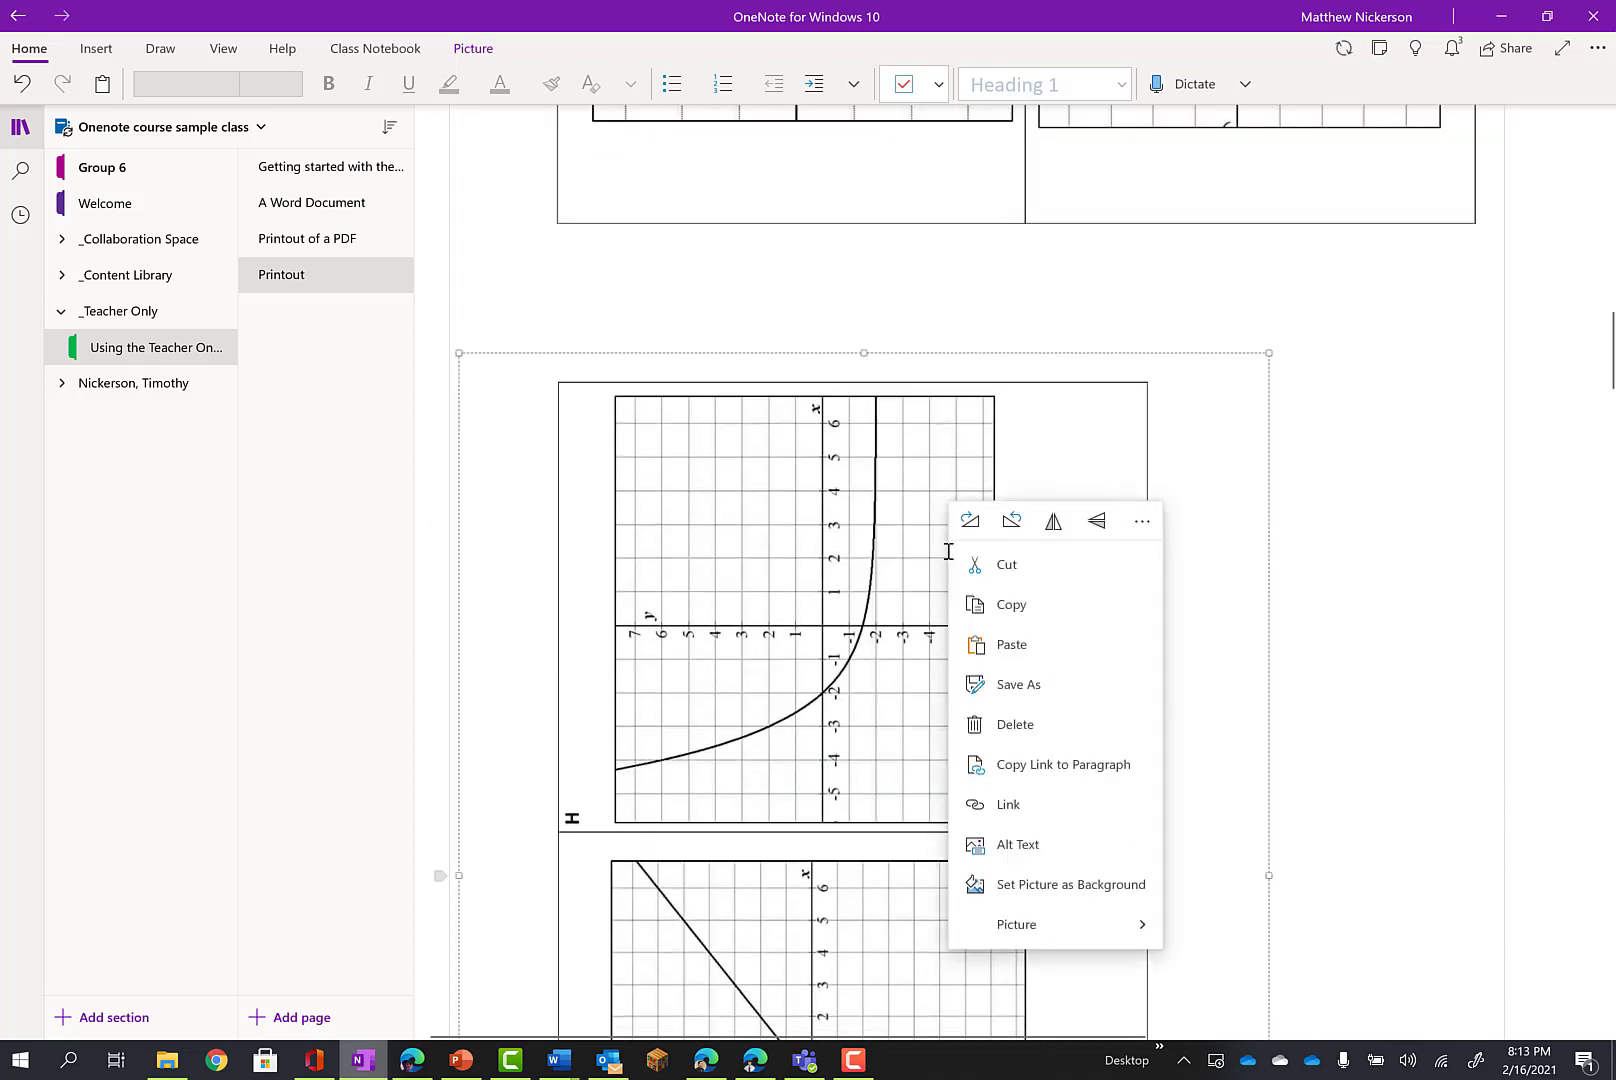
left_click(970, 521)
- Rotate the fifth printout page, with graph J, clockwise so it reads upright
scroll(969, 524, "down", 7)
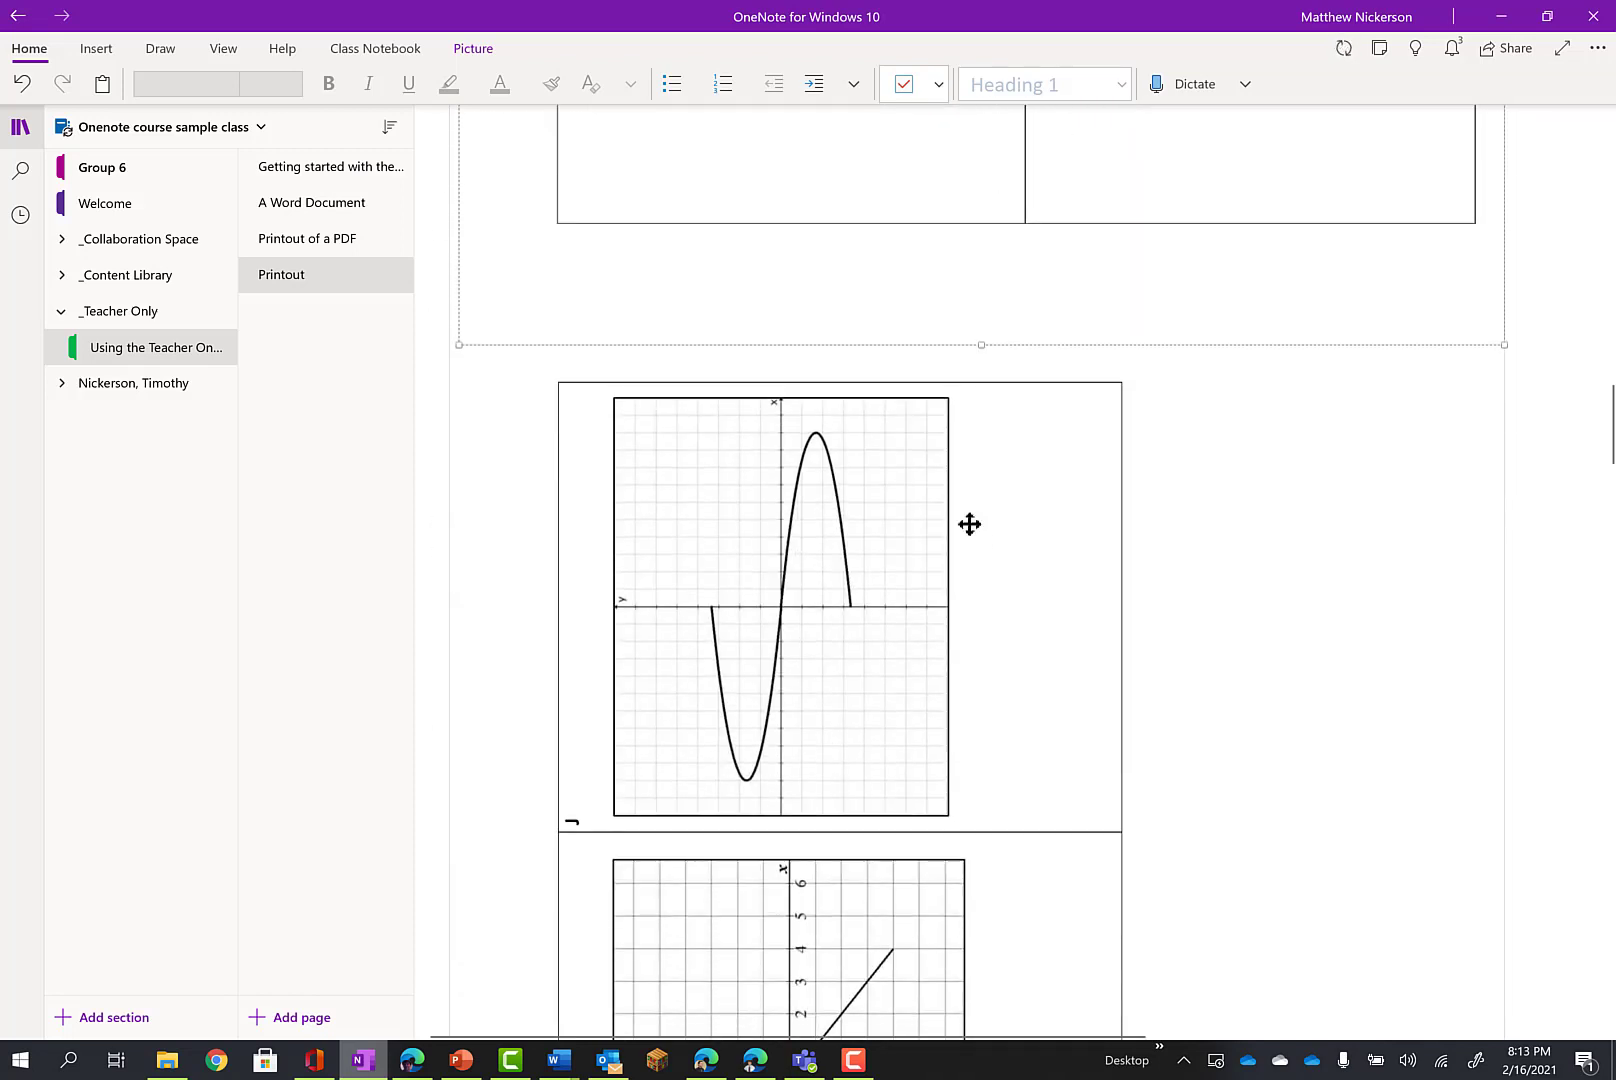
right_click(946, 525)
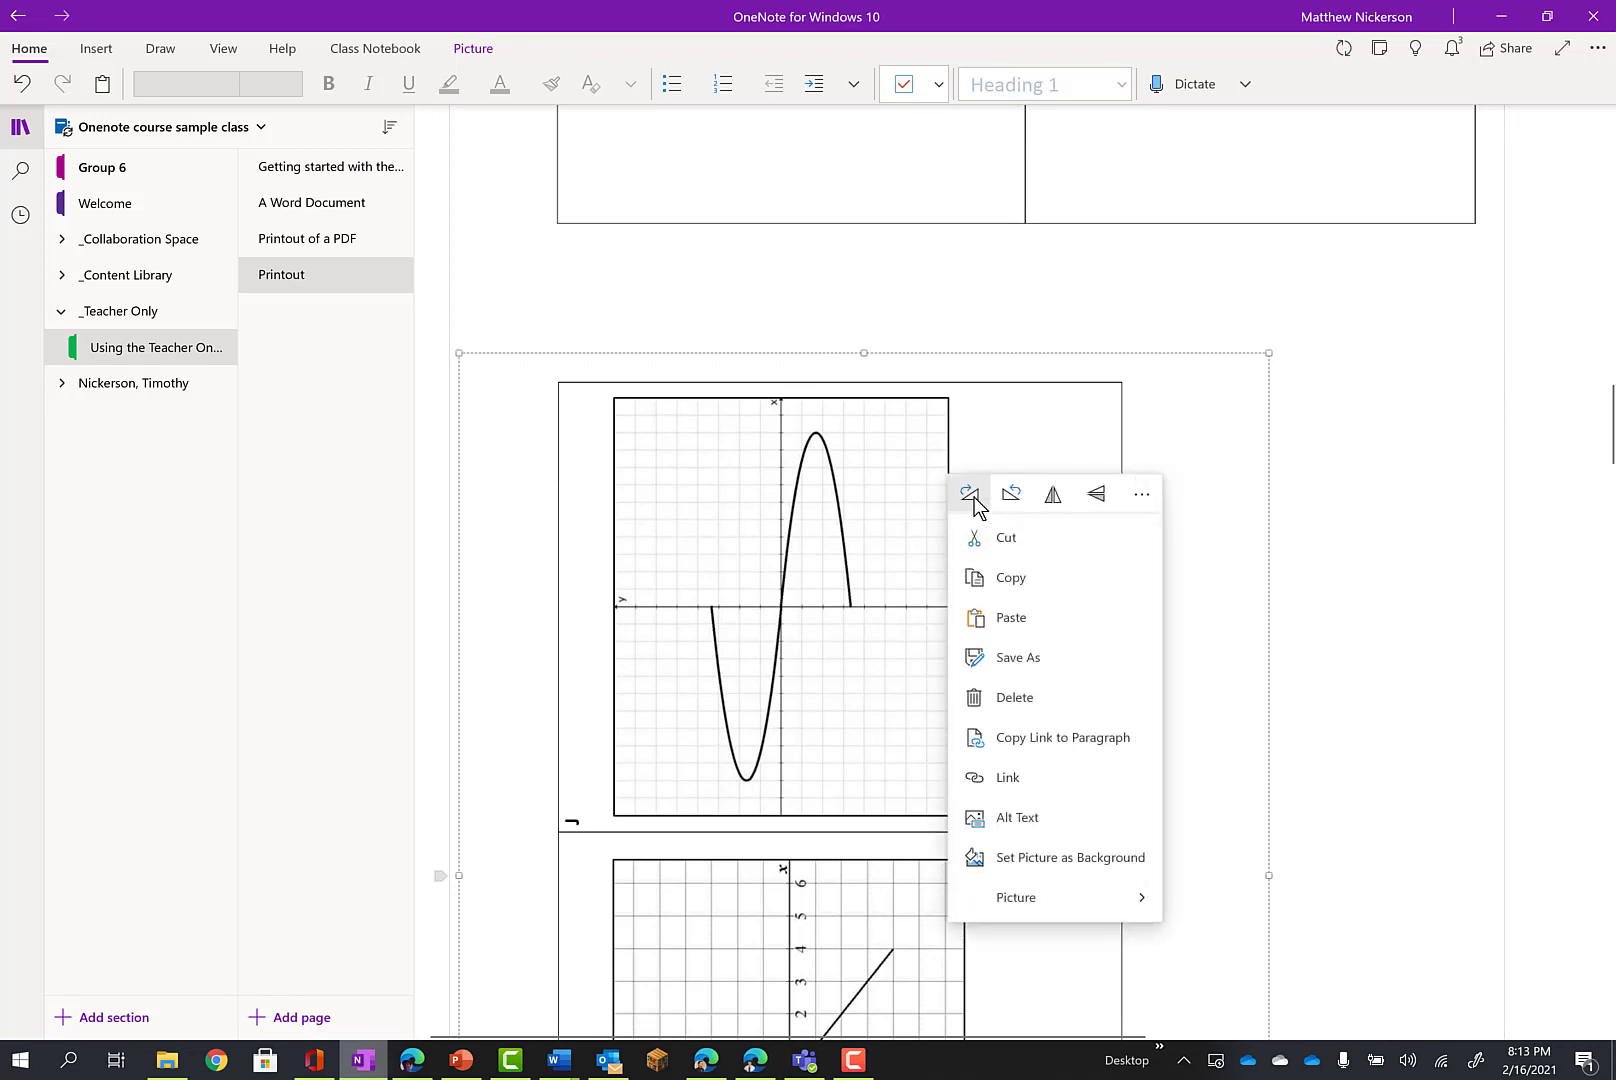
left_click(970, 495)
- Replace the title of the Printout page with "algebra"
scroll(974, 502, "up", 20)
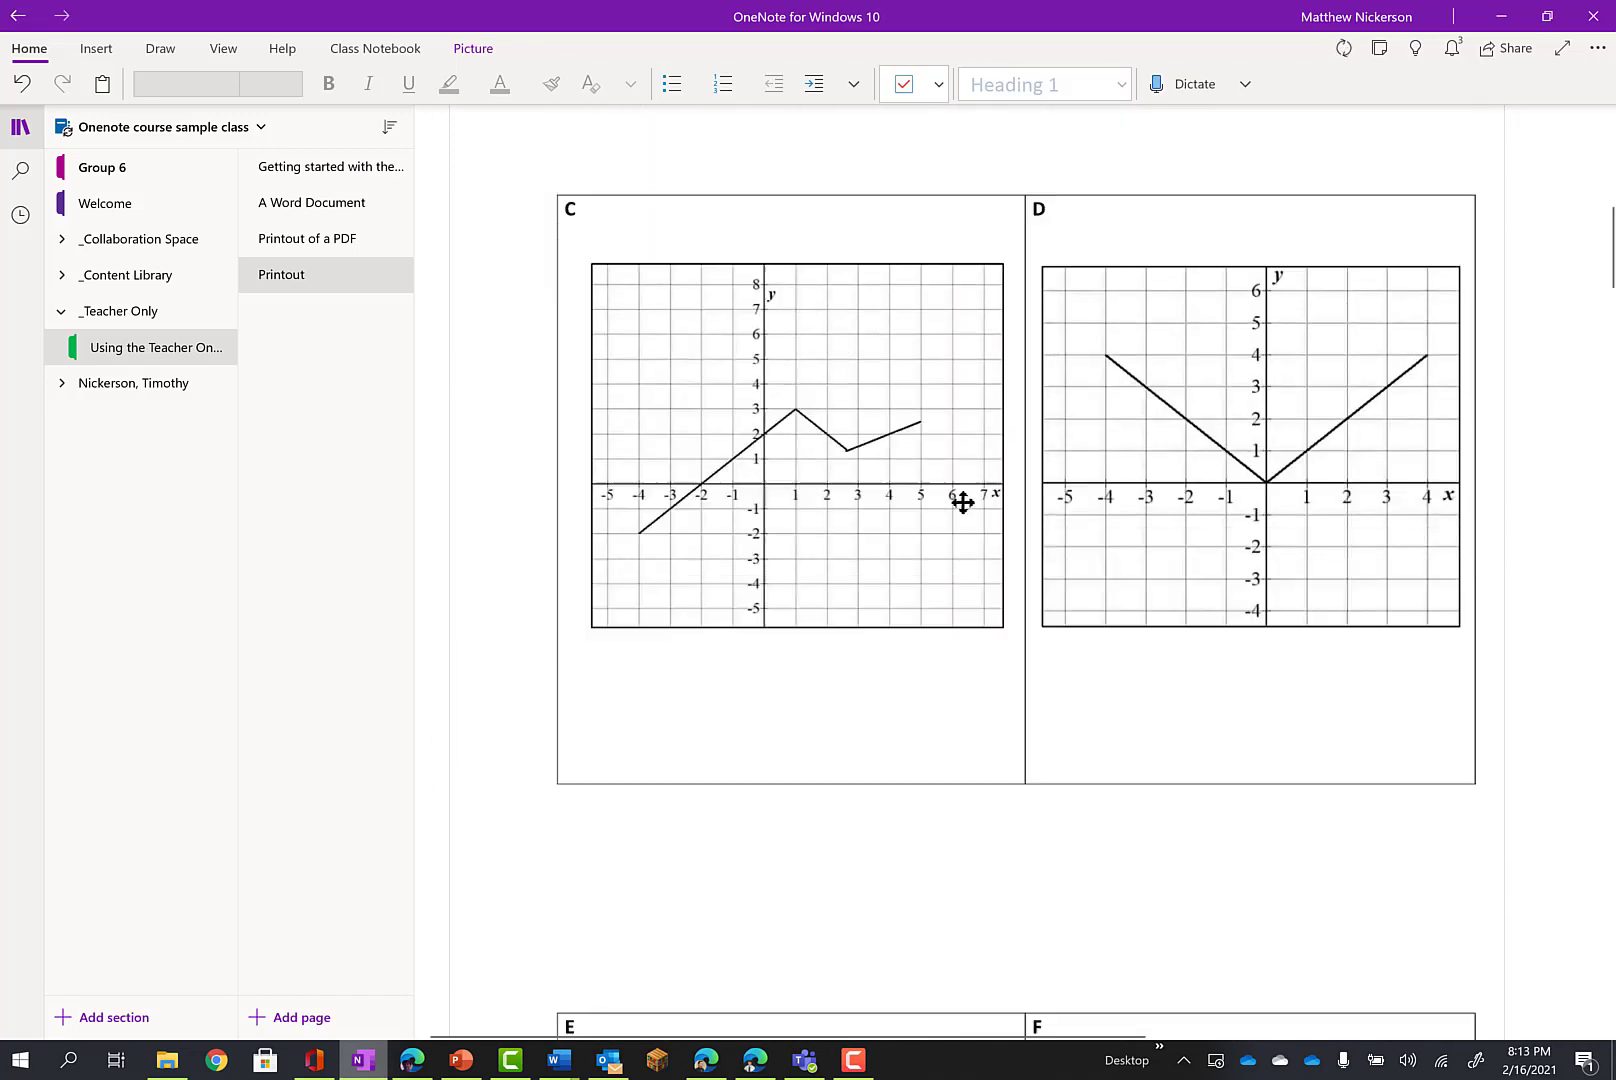
left_click_drag(566, 144, 449, 143)
type("al")
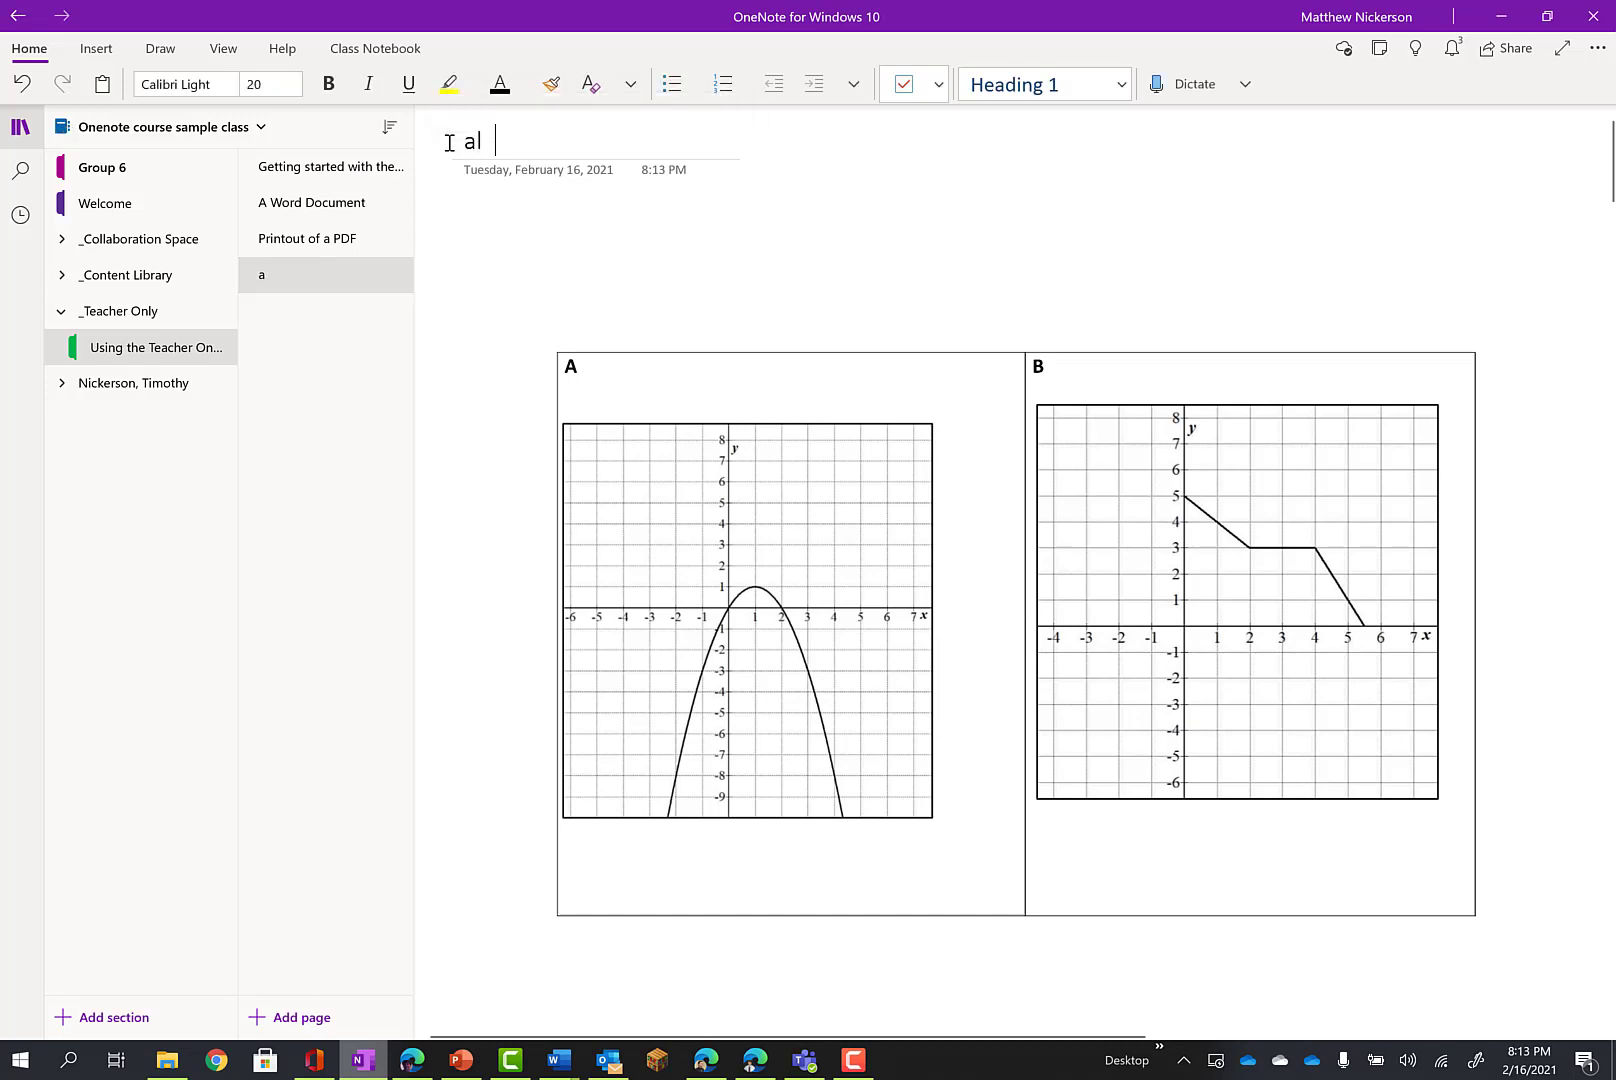
type("gebra")
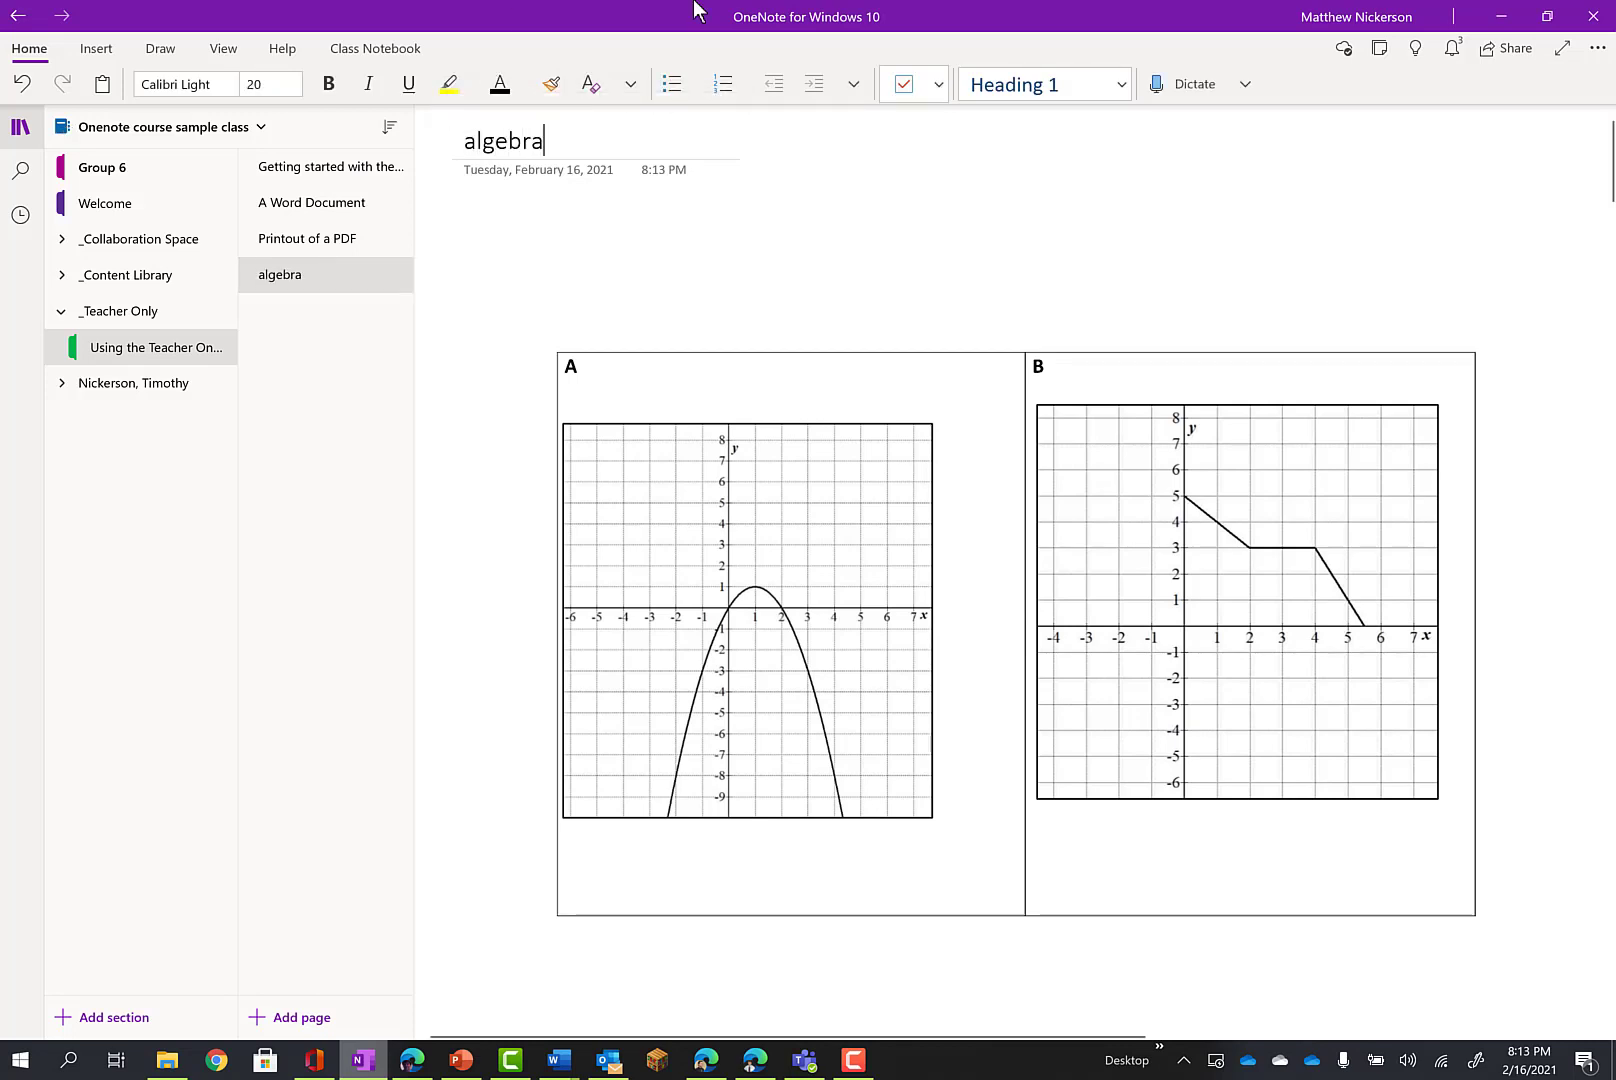
- Add a text note reading "type" on the printout's blank area above graph A
left_click(656, 285)
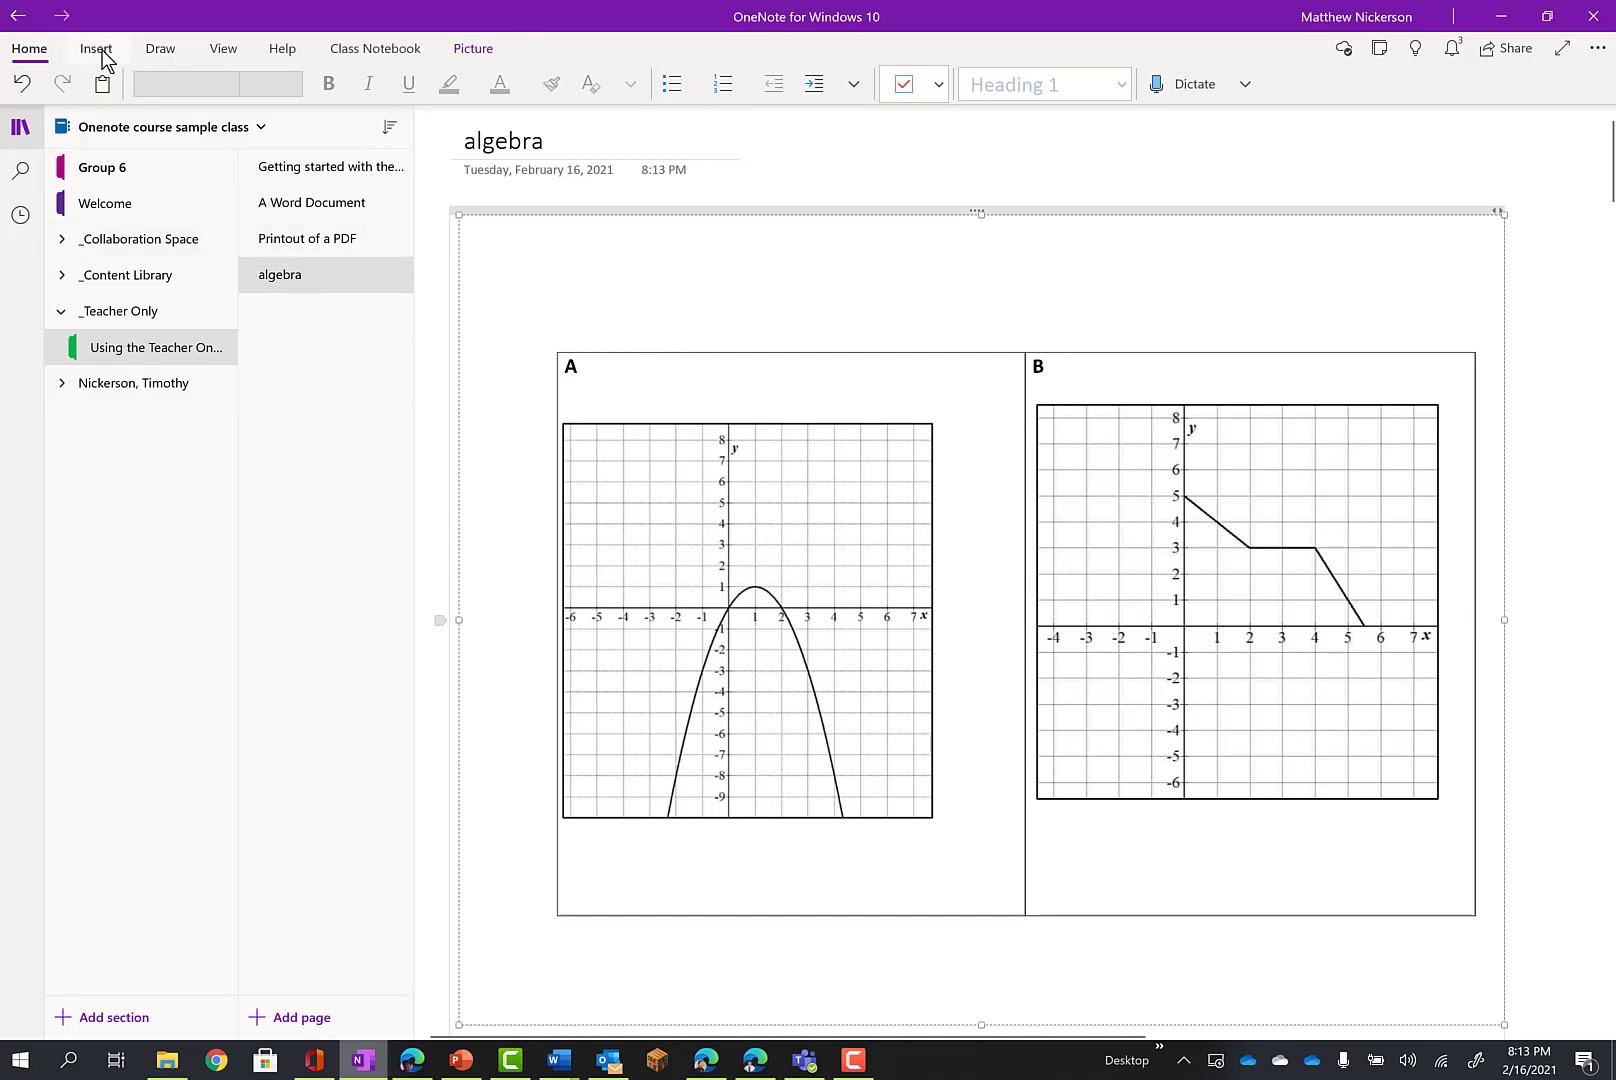
left_click(821, 283)
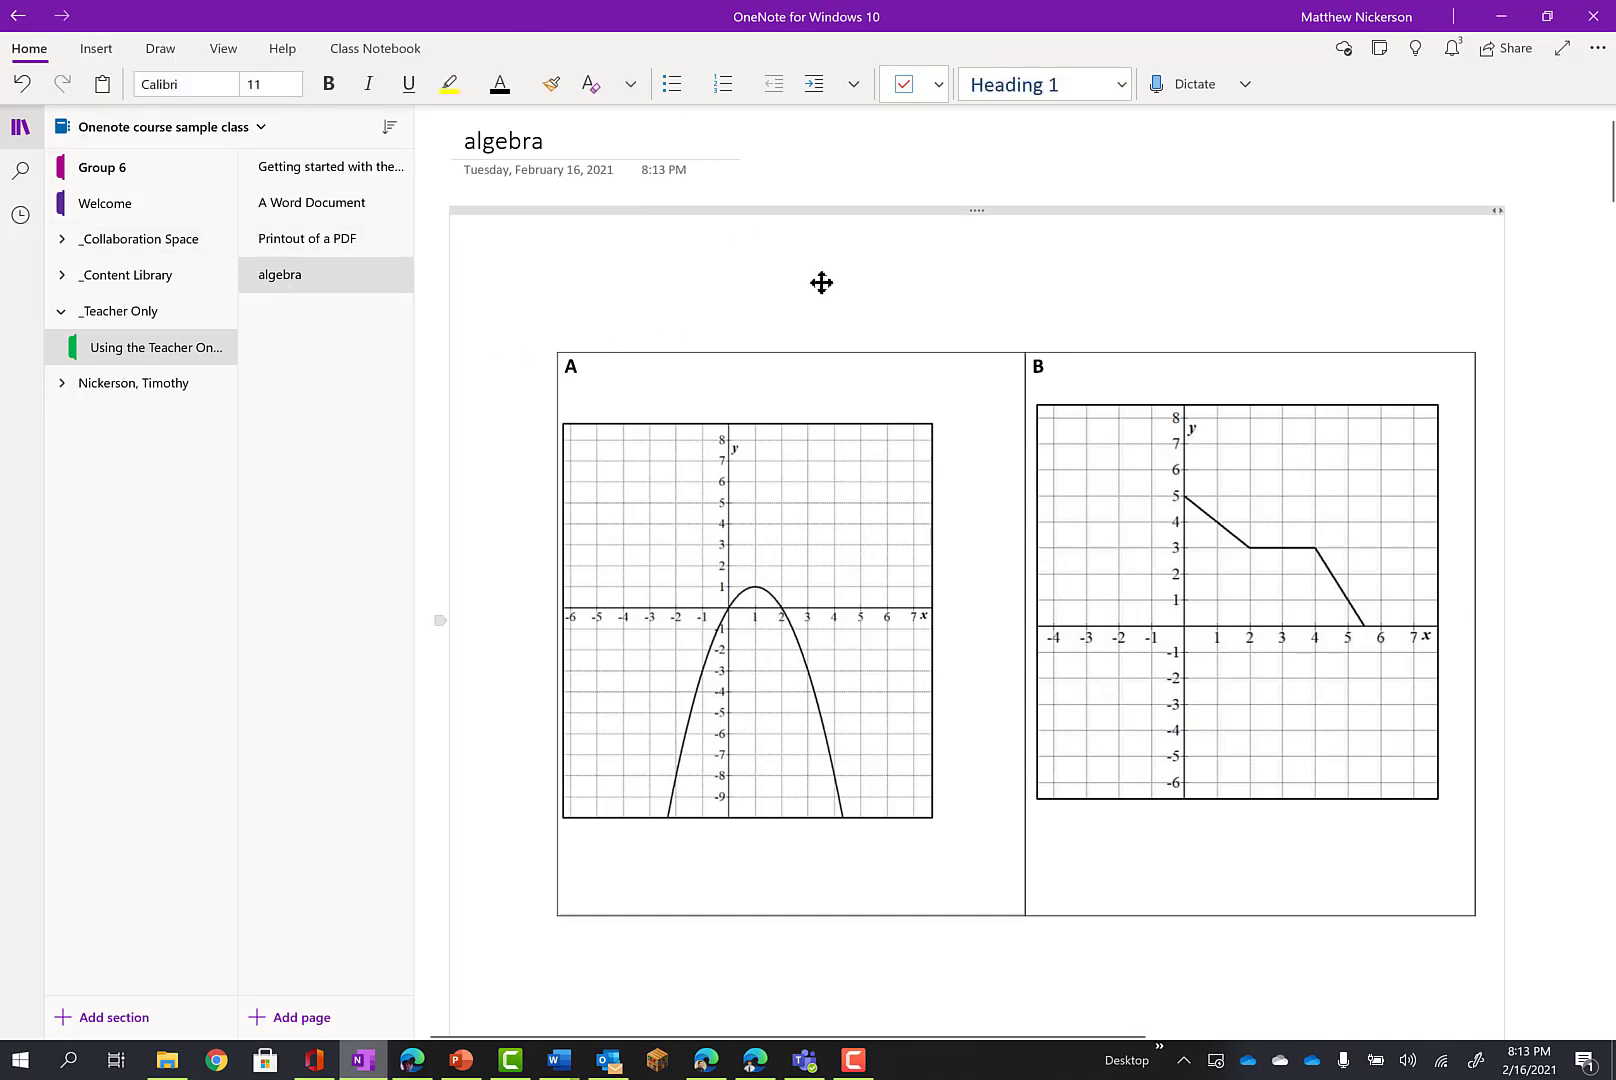
type("ty")
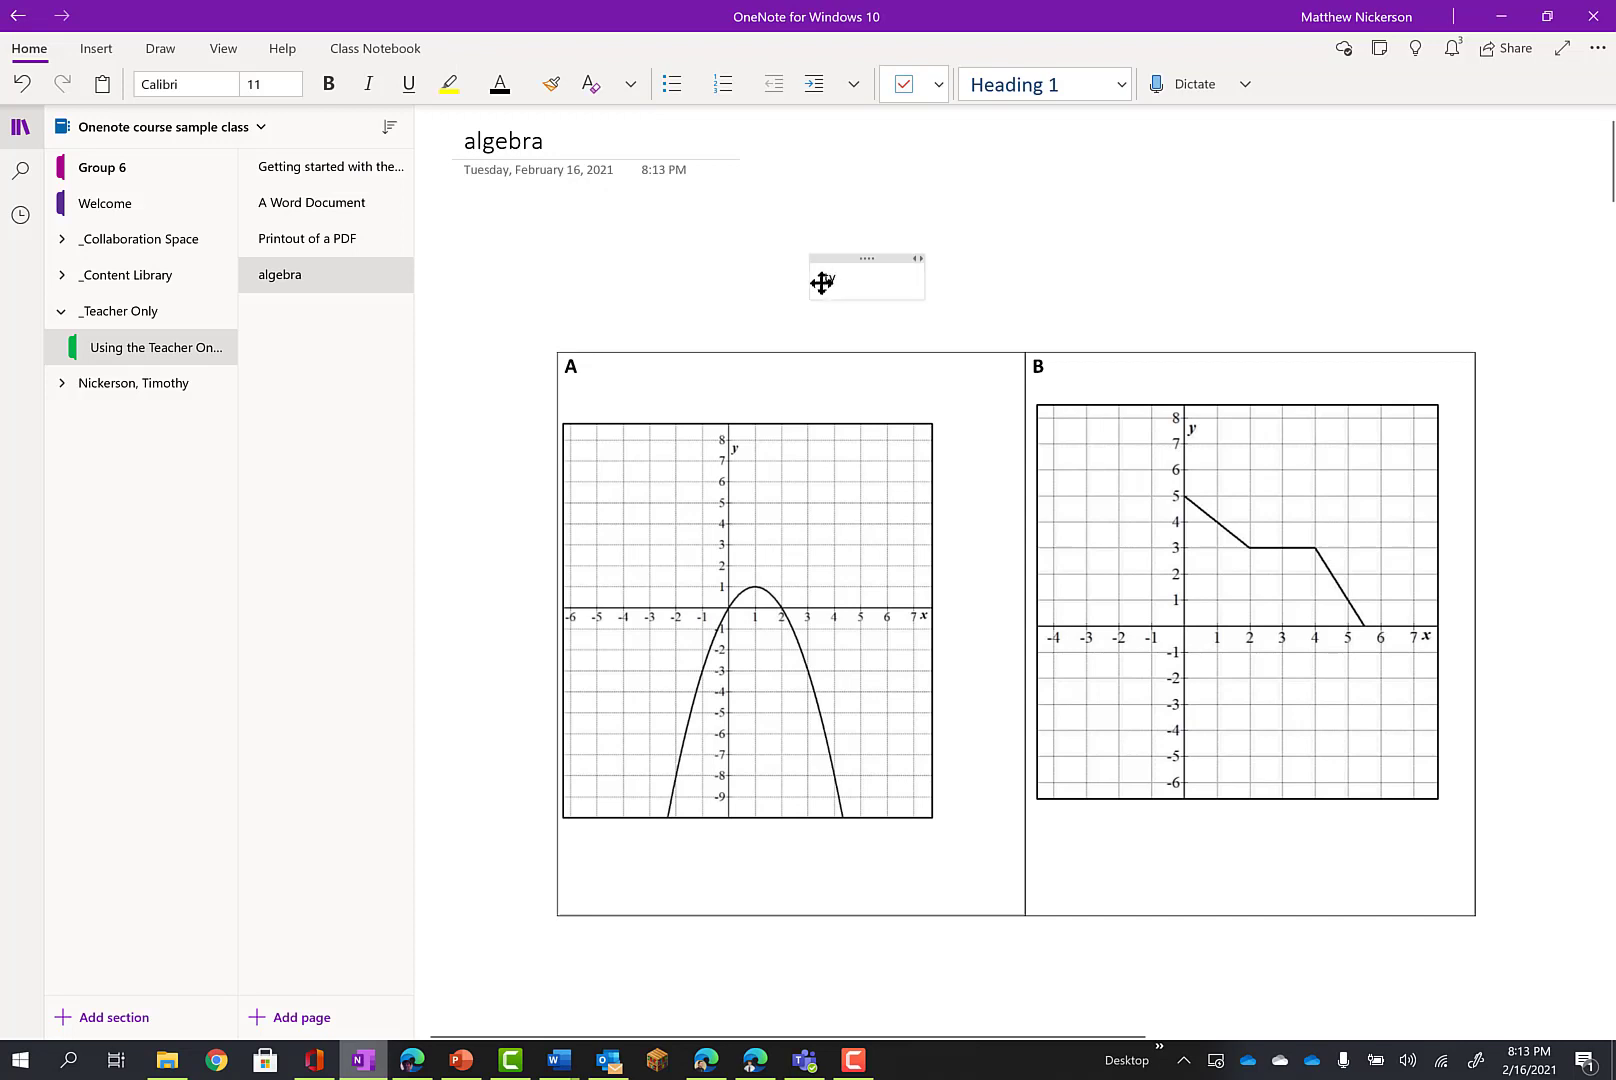
type("pe")
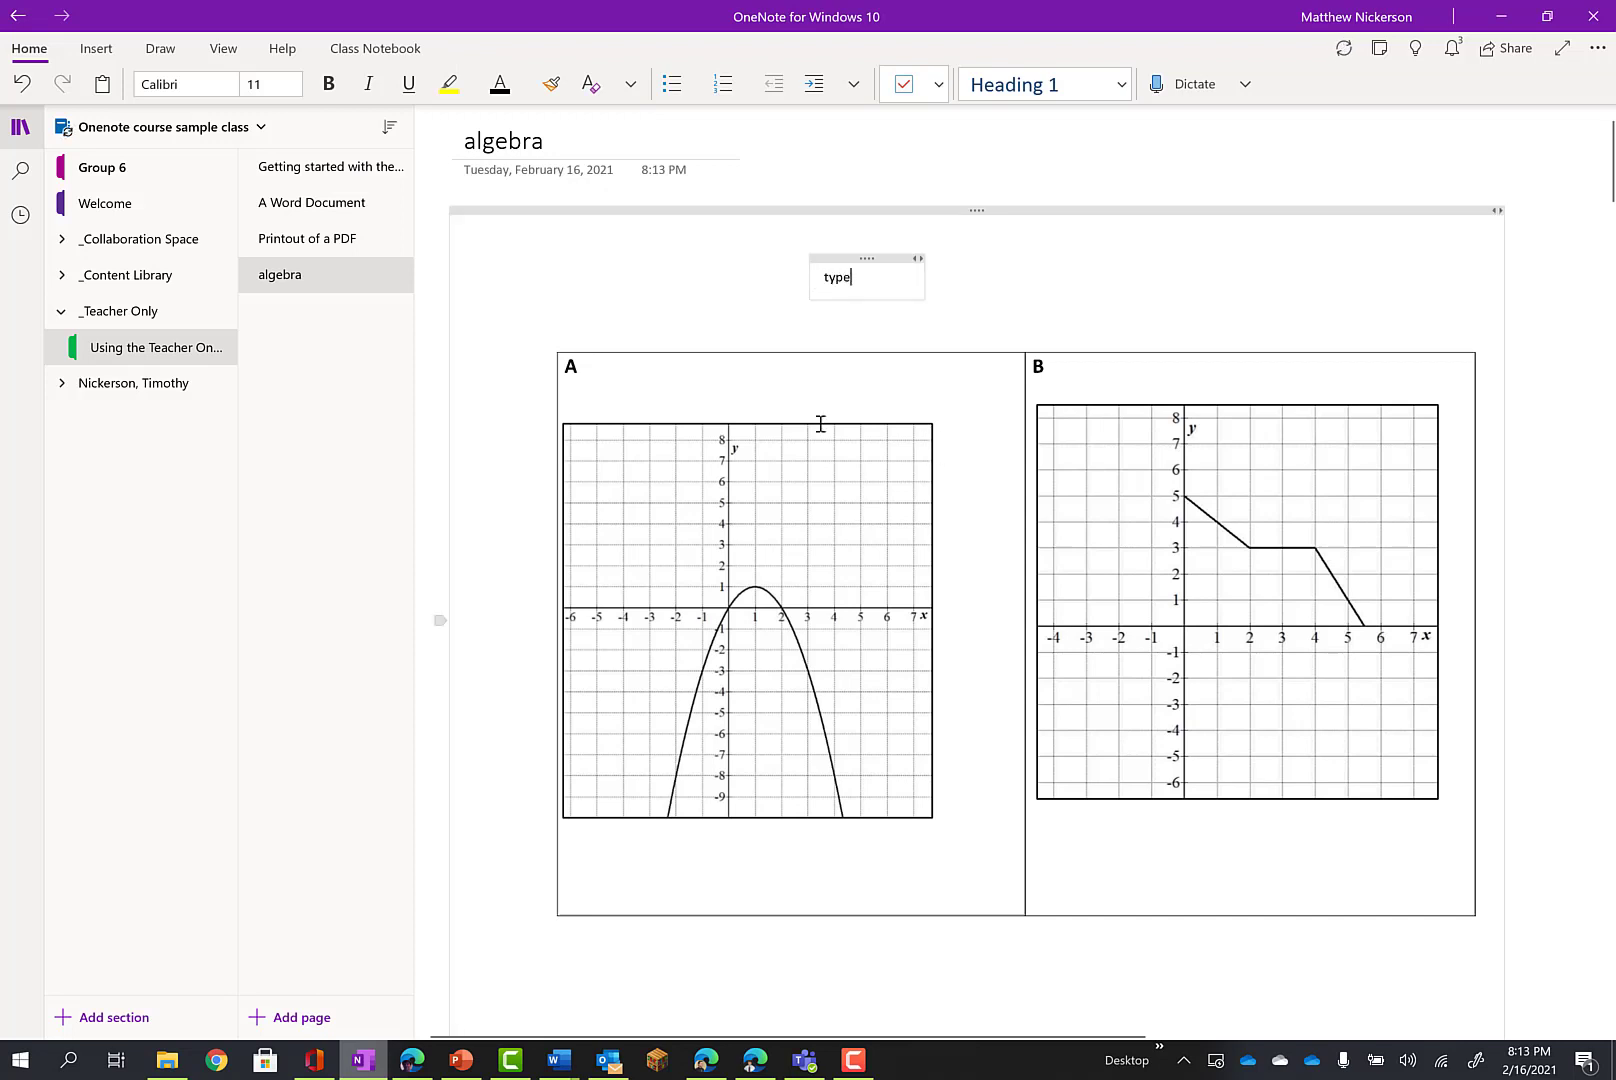
- Draw freehand black pen loops across graph A and around the "type" note, plus a dot beside them
left_click(146, 55)
left_click(269, 92)
left_click(648, 546)
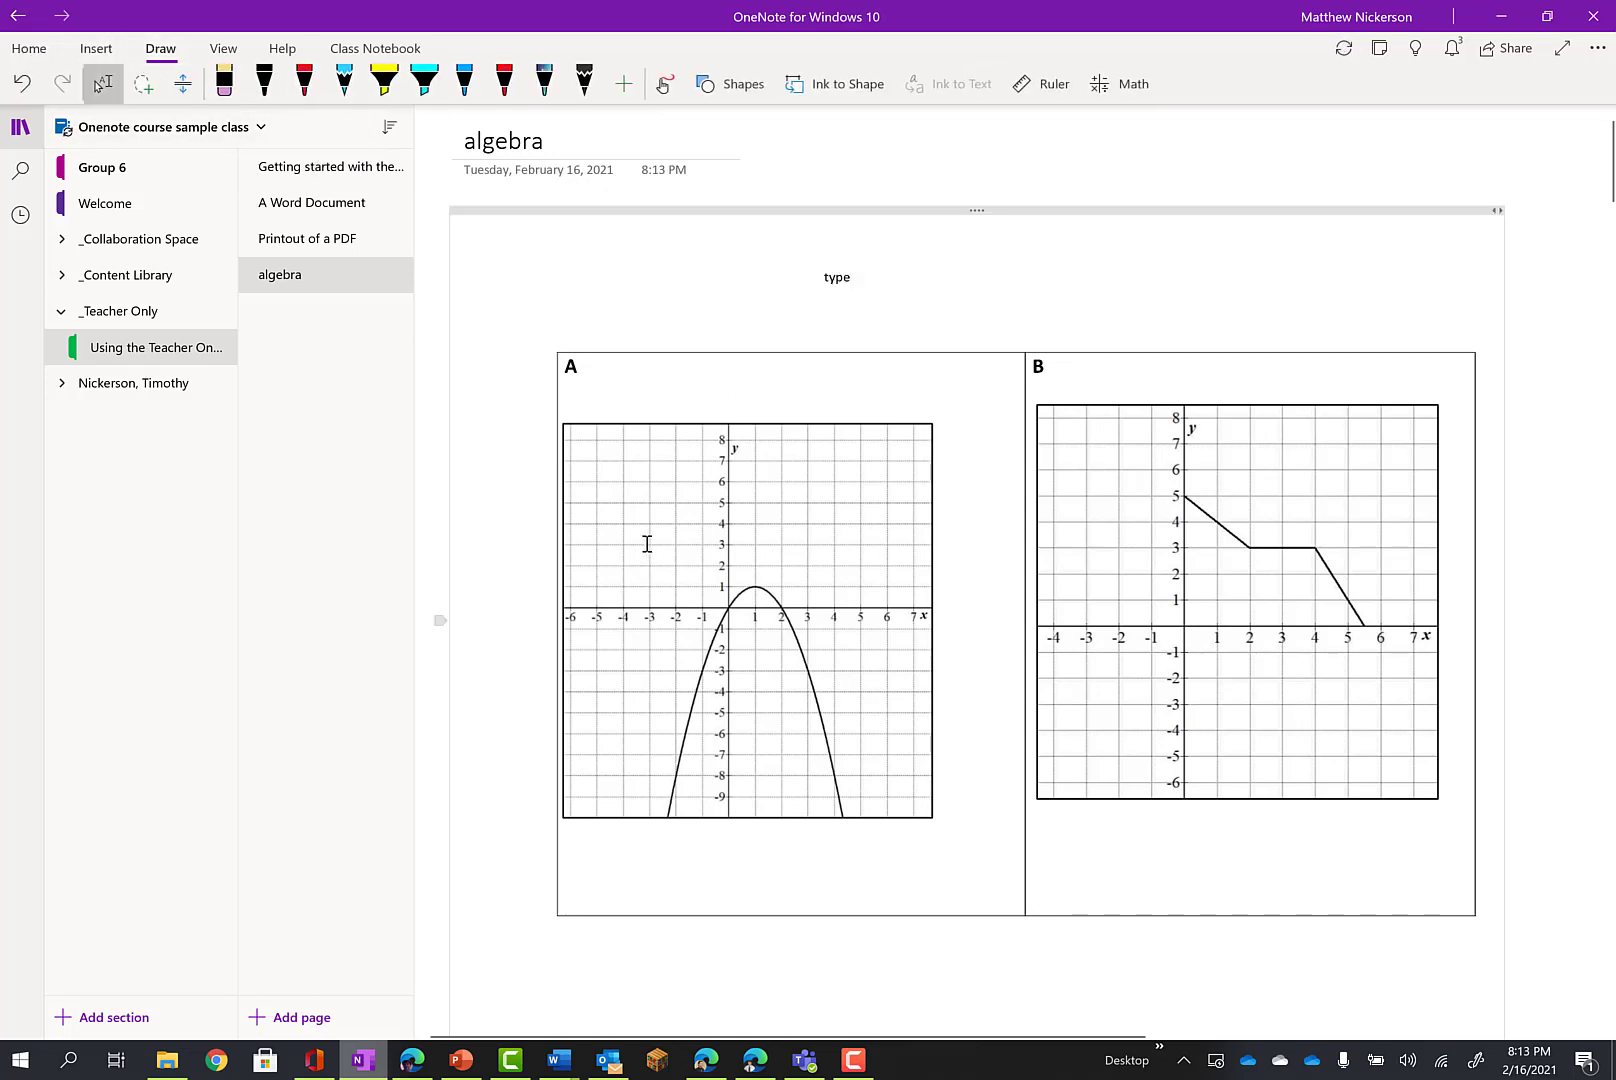
left_click(662, 84)
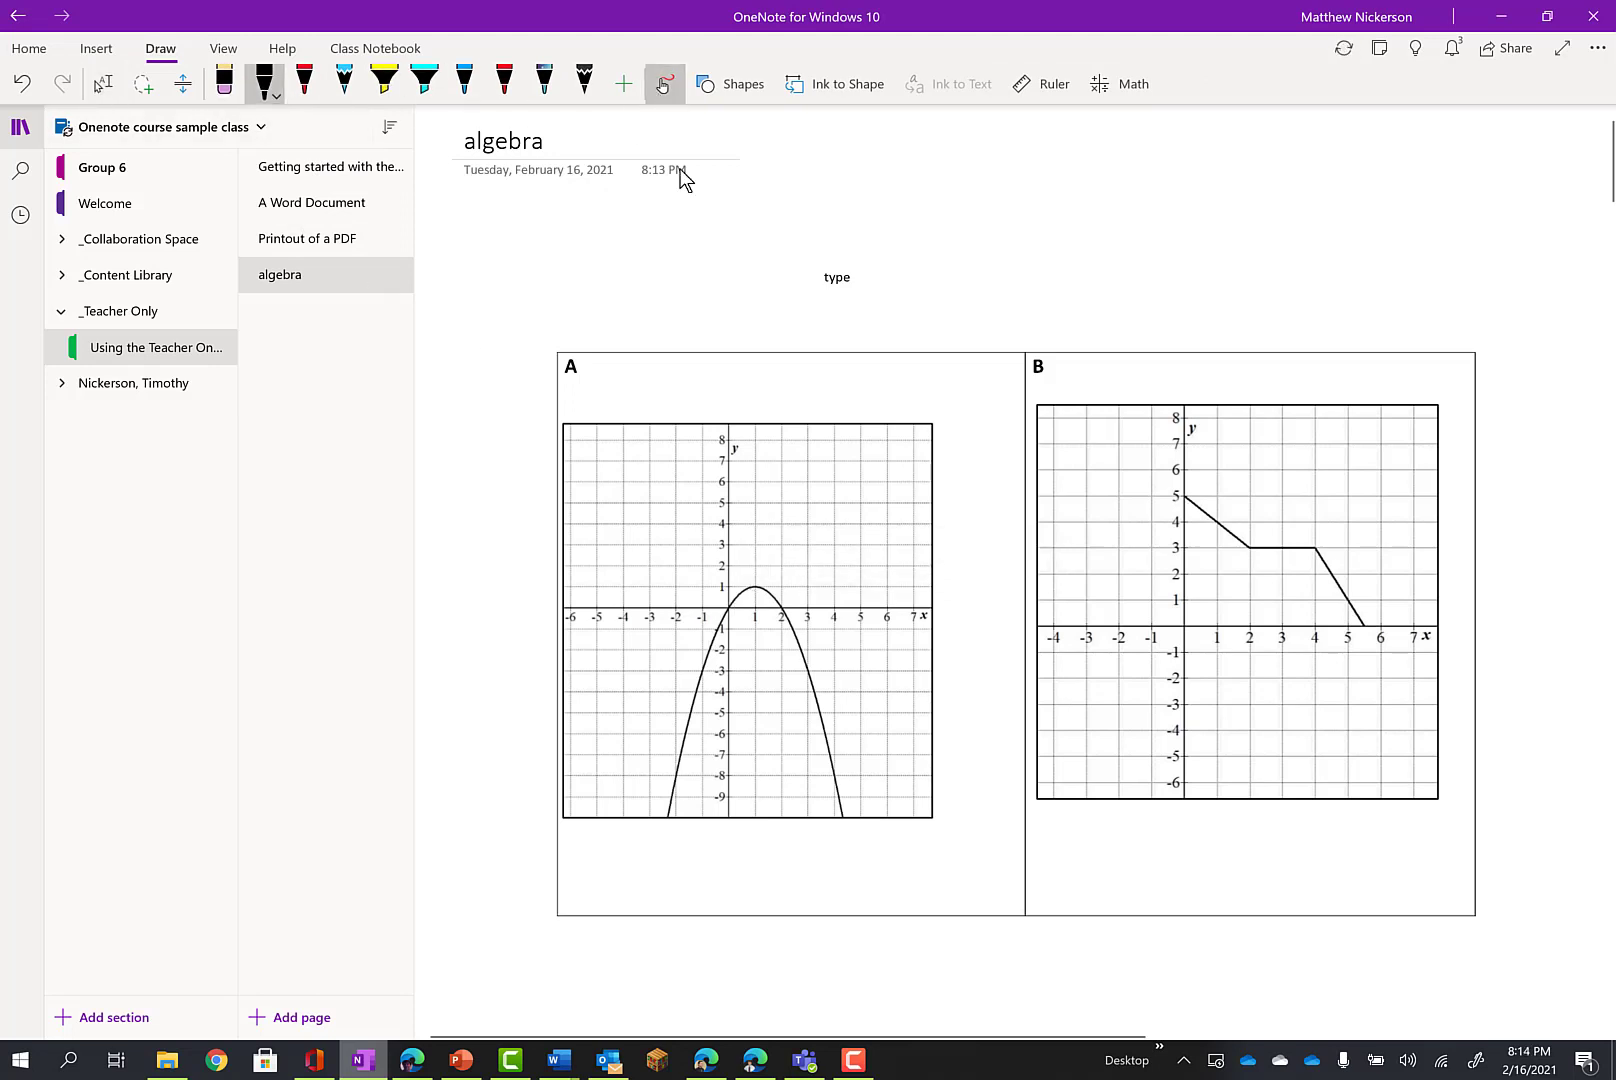
mouse_move(697, 430)
left_mouse_down()
mouse_move(739, 494)
mouse_move(710, 538)
mouse_move(728, 482)
left_mouse_up()
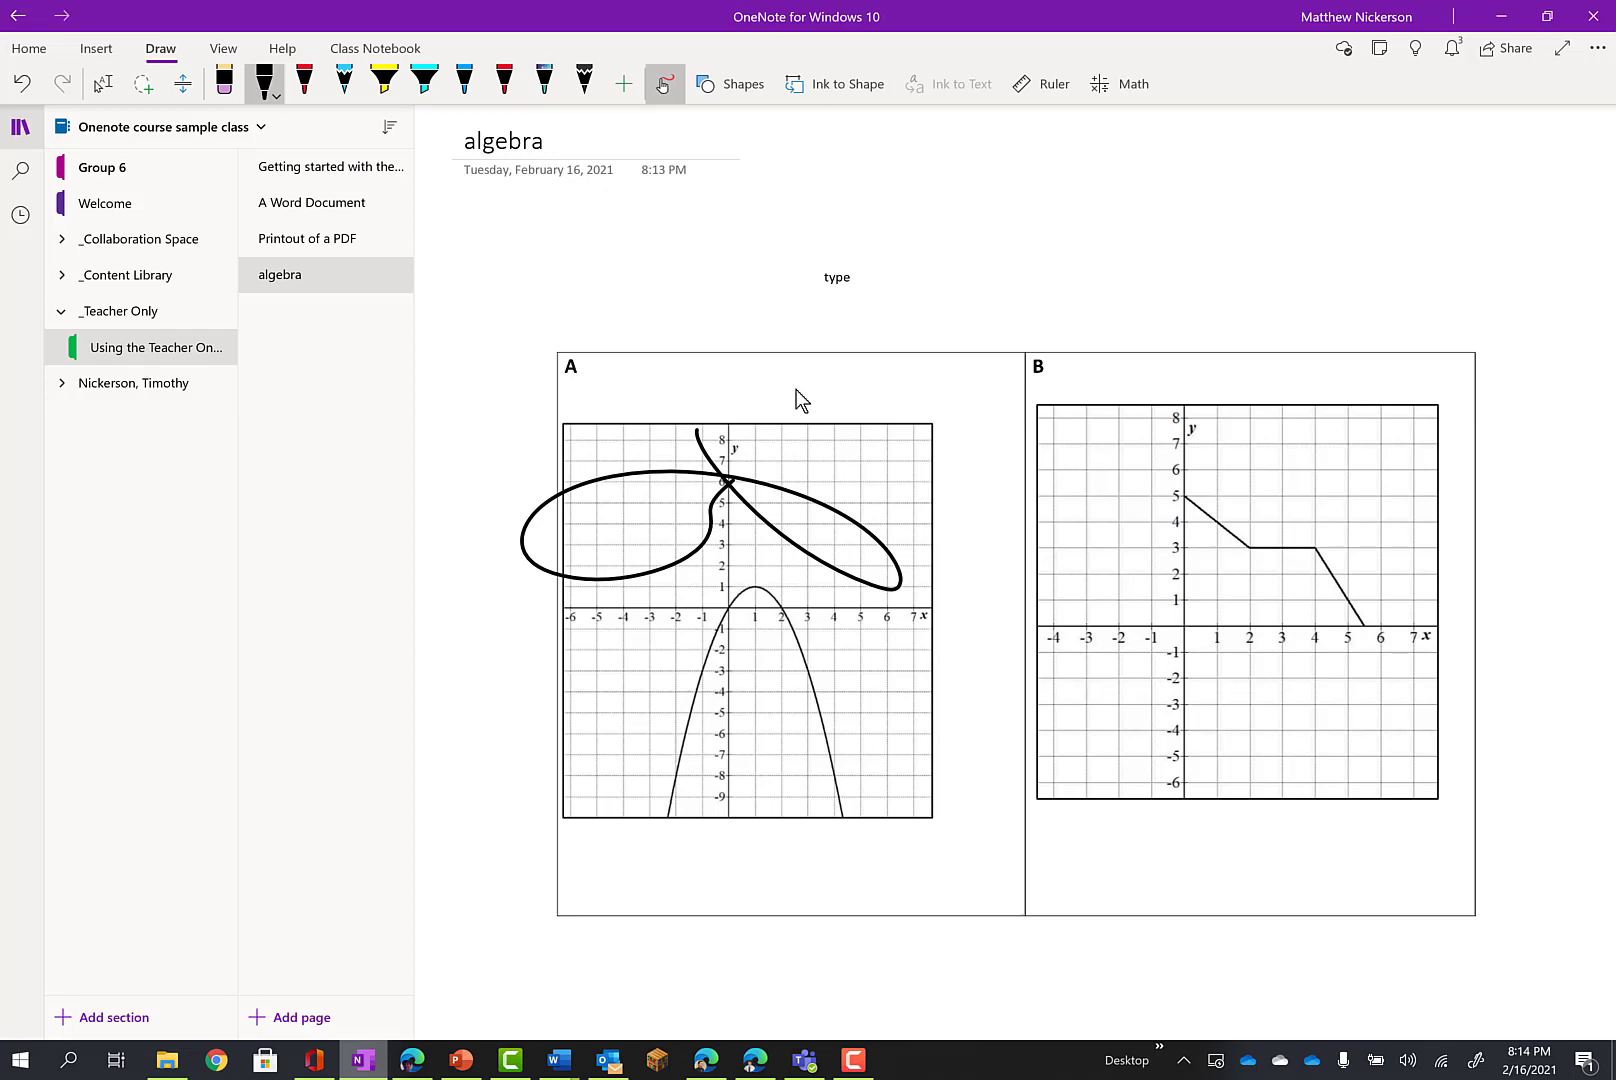
left_click_drag(865, 297, 824, 240)
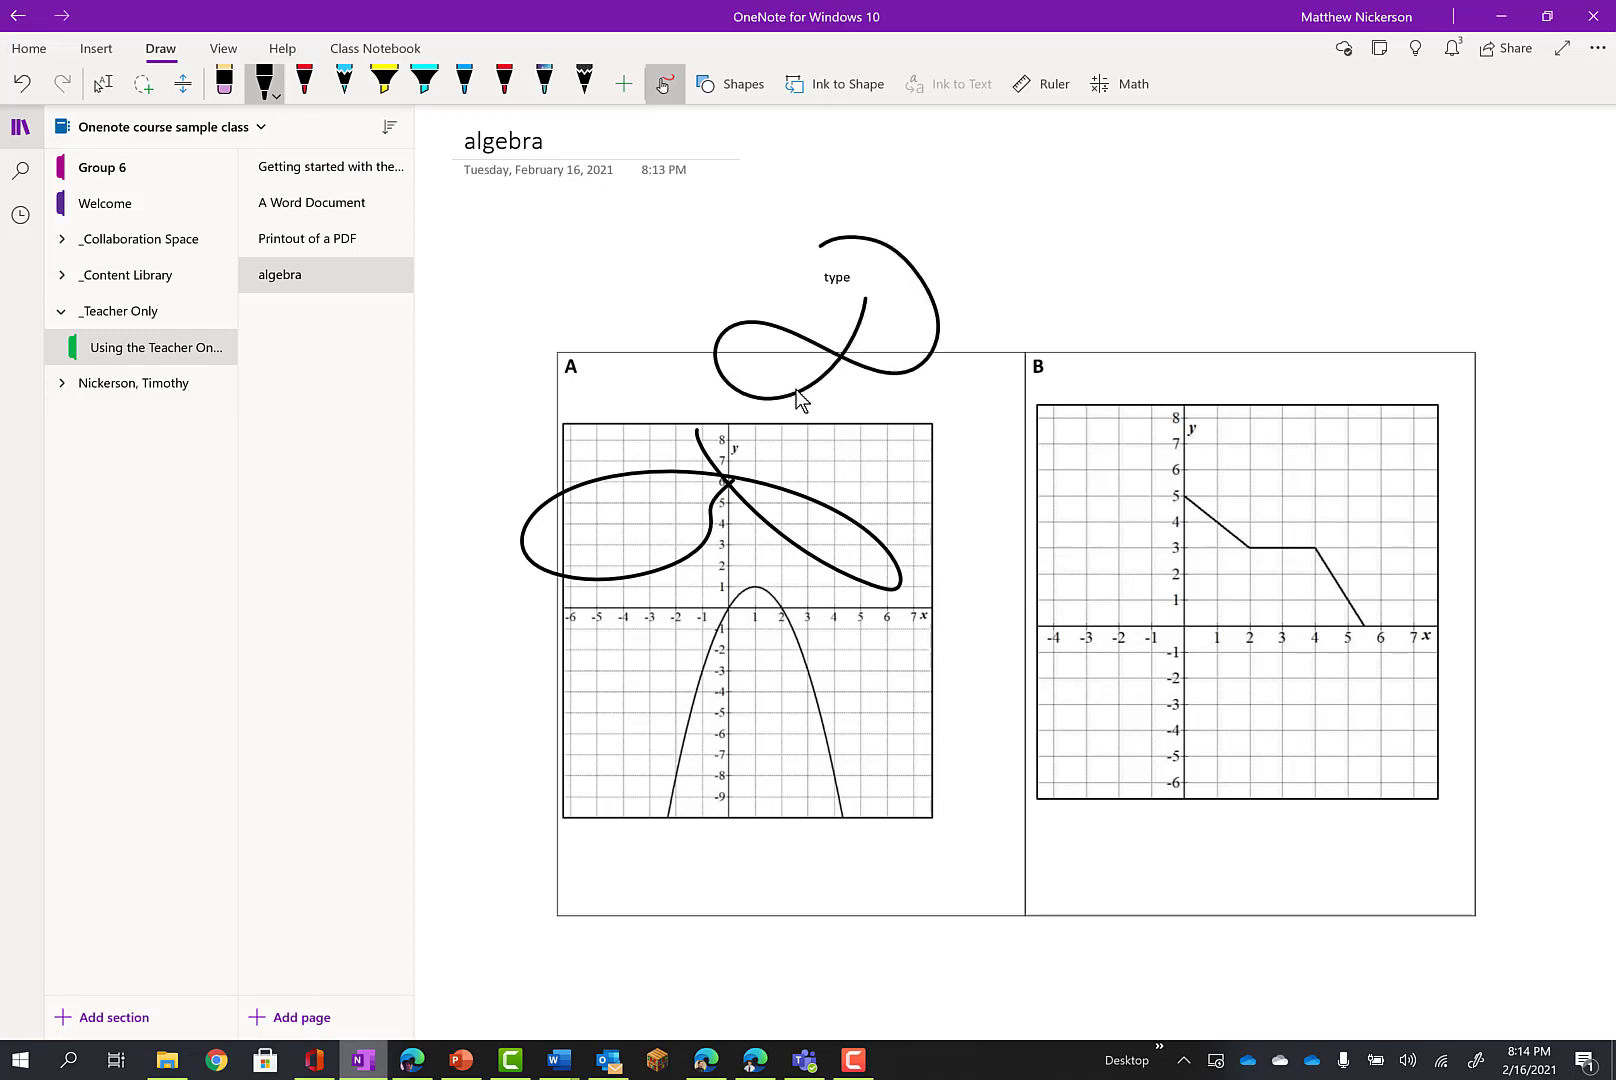
left_click(975, 337)
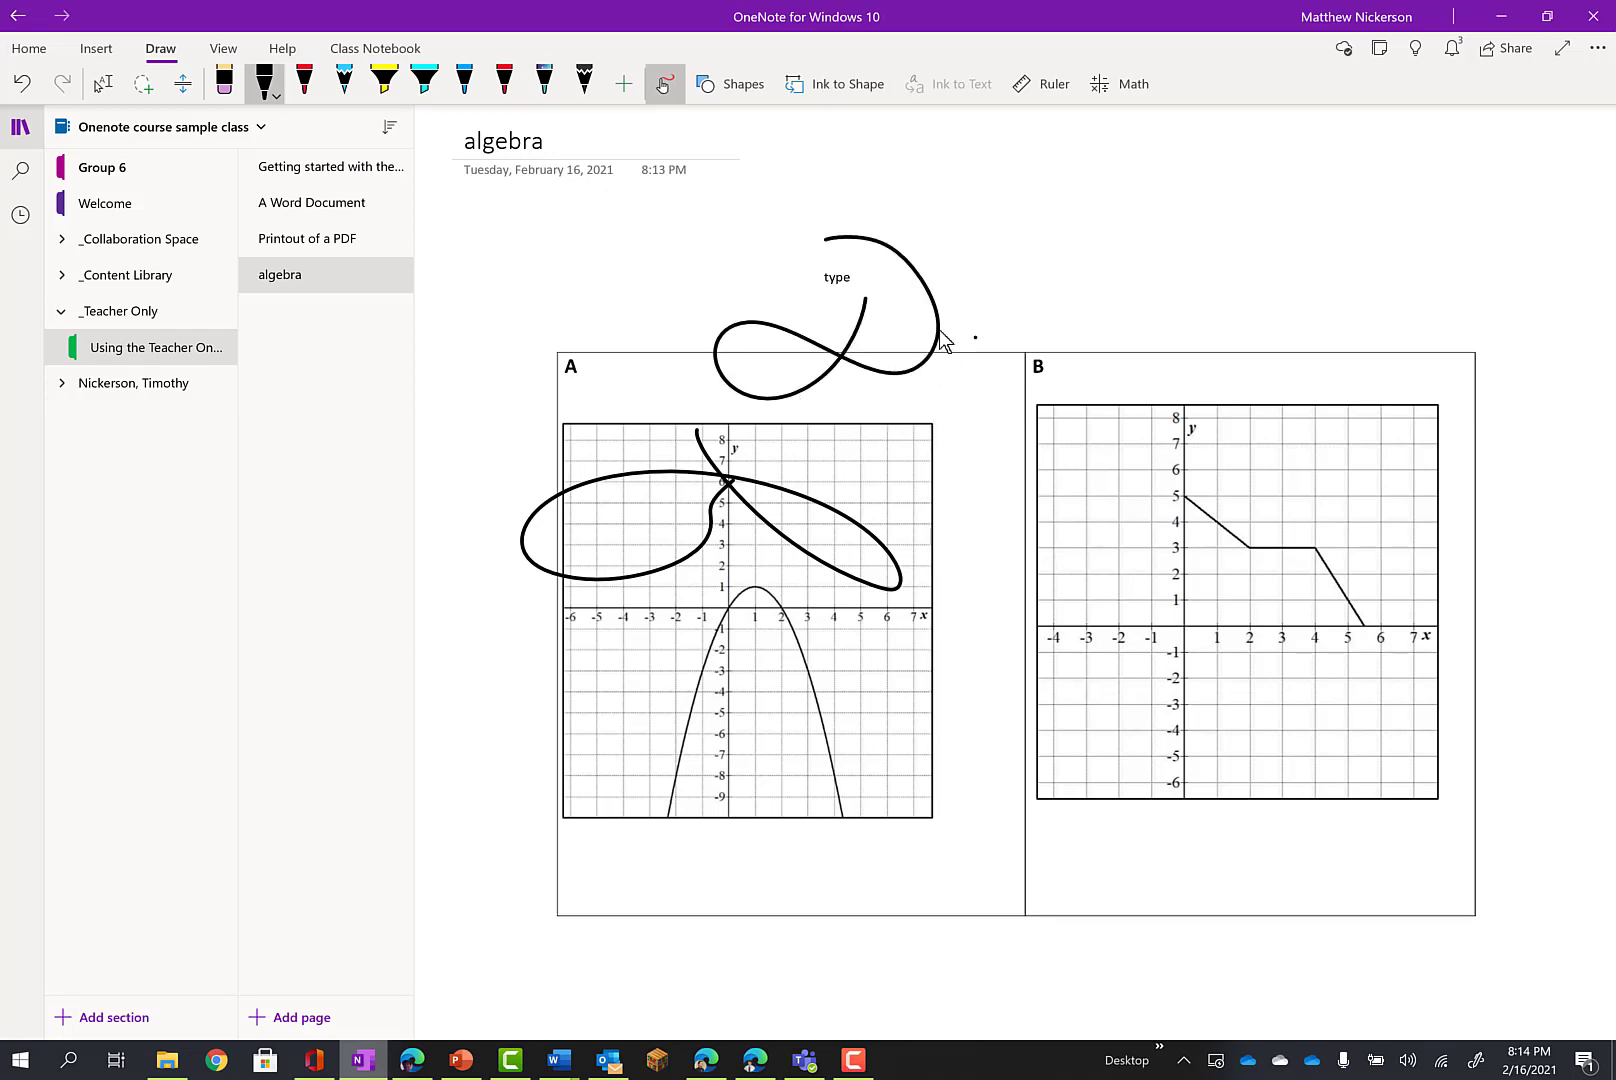
- Select the "type" text note and move it onto the upper part of graph B
left_click(851, 278)
left_click(103, 84)
left_click(844, 293)
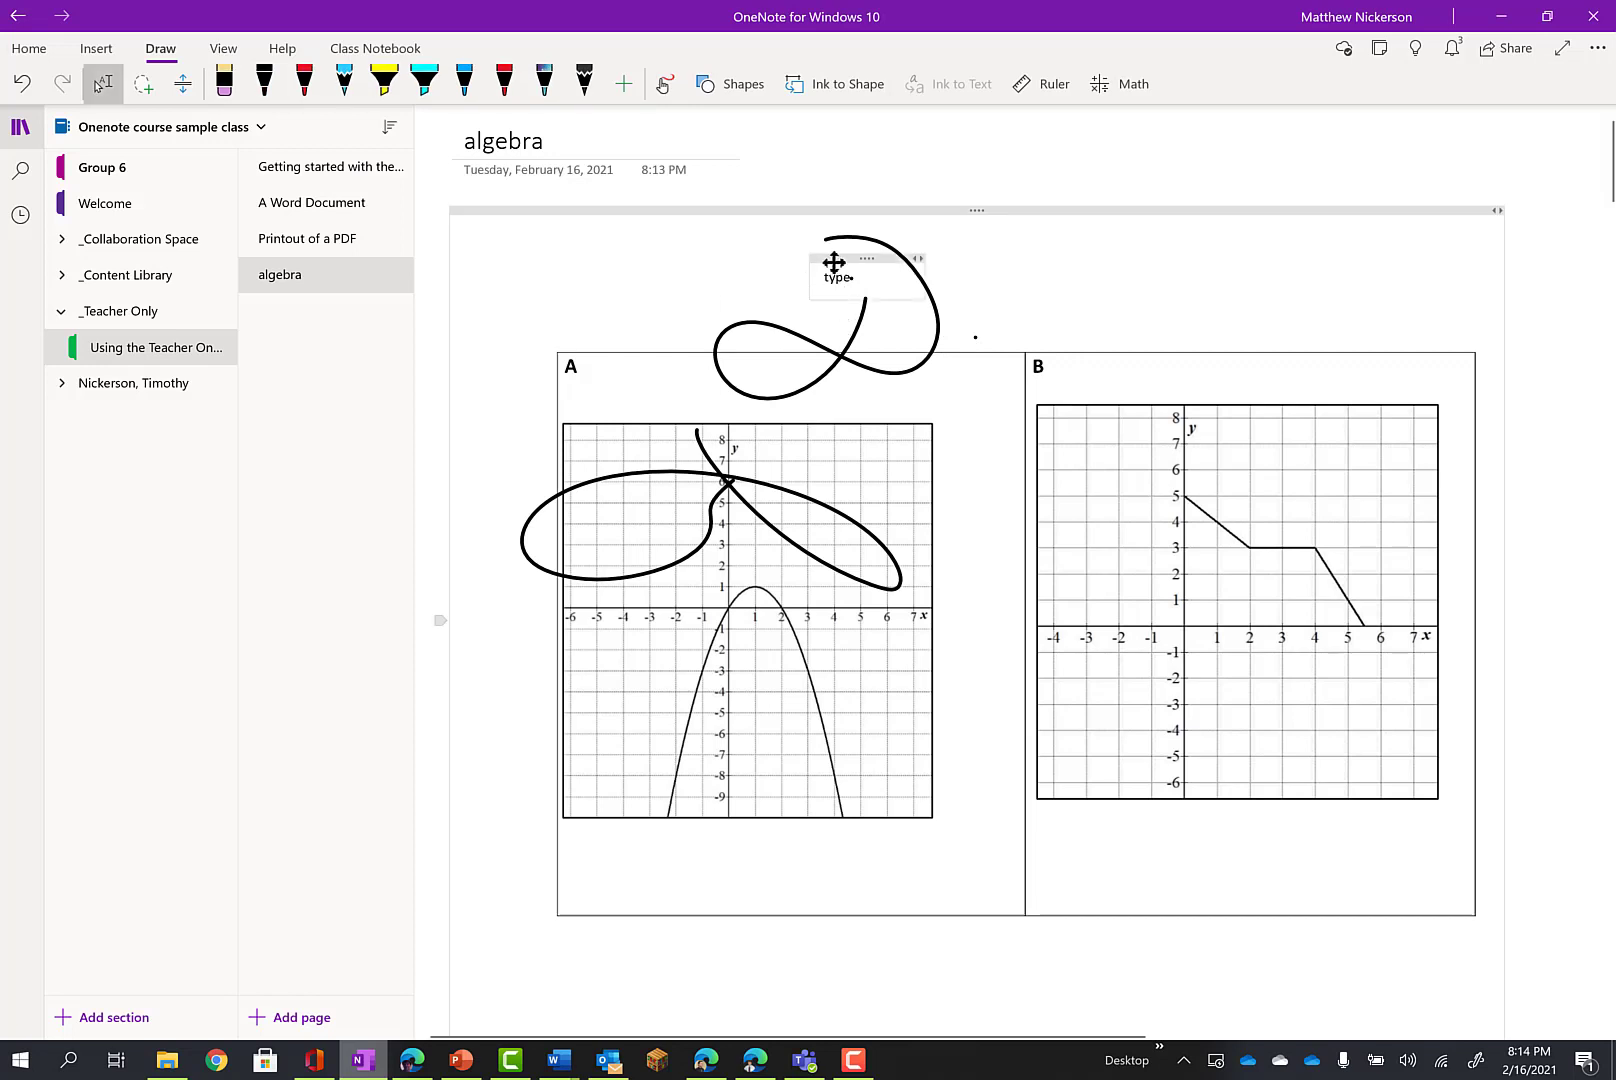
left_click_drag(833, 260, 1314, 475)
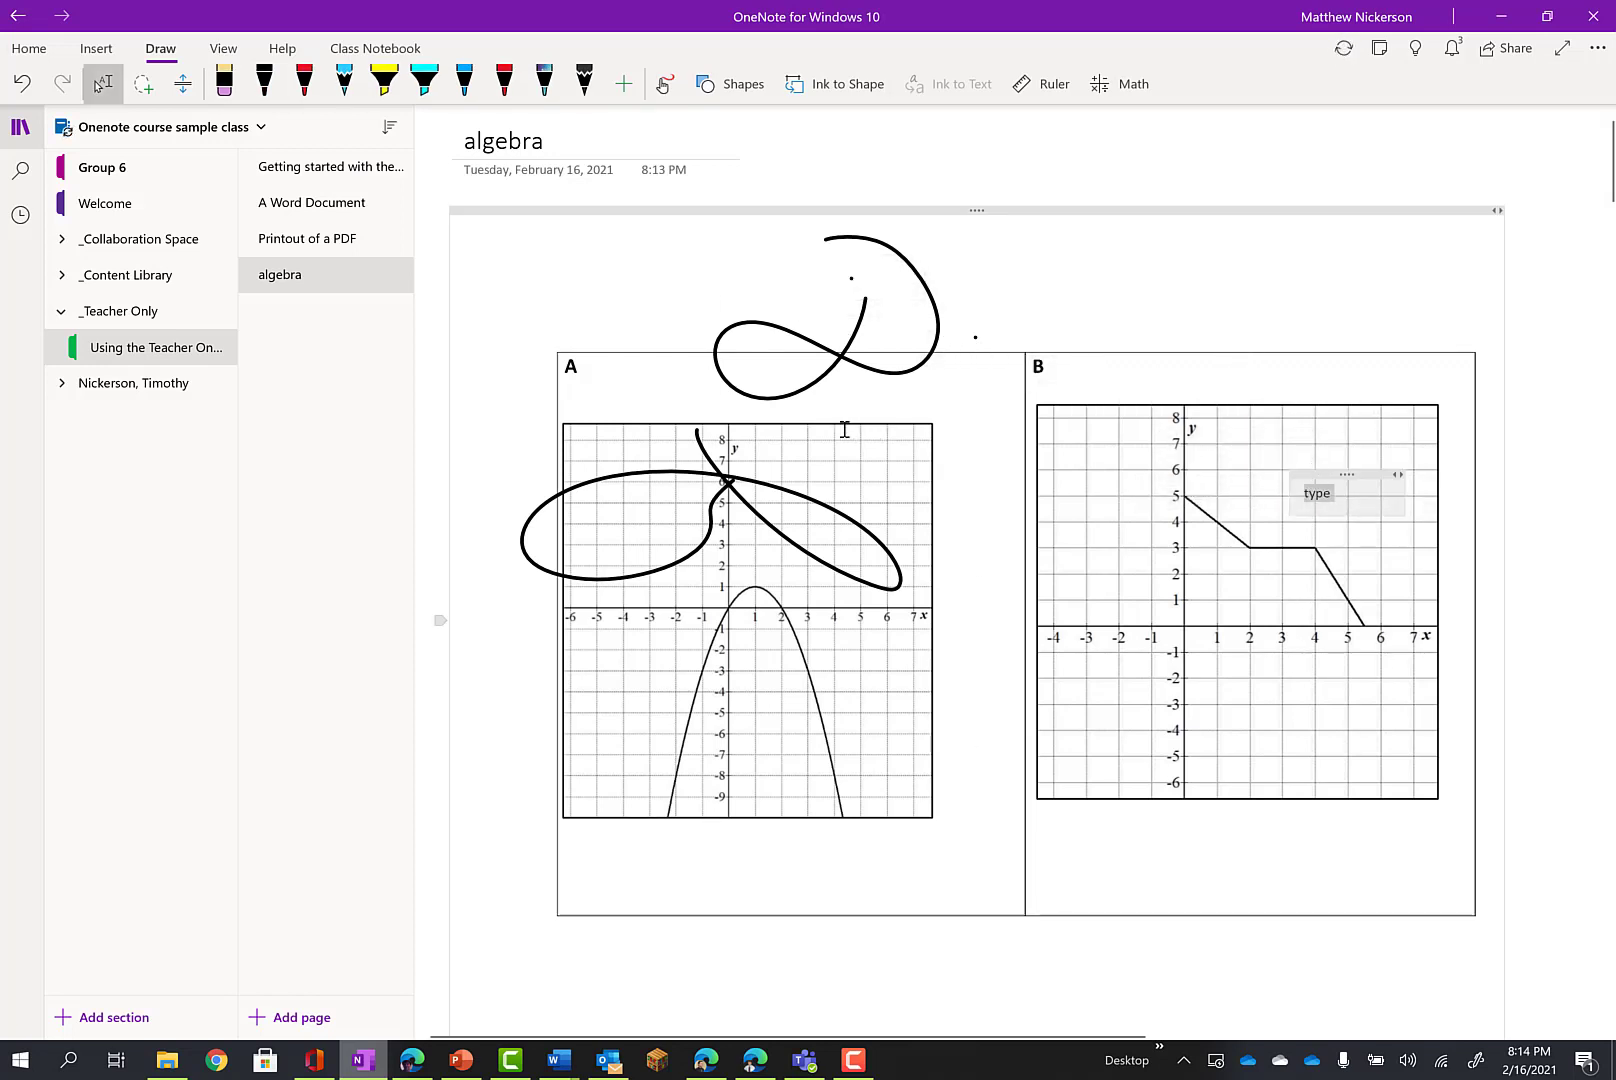
- Erase the two freehand ink loops above and across graph A, and return to selecting text and objects
left_click(663, 84)
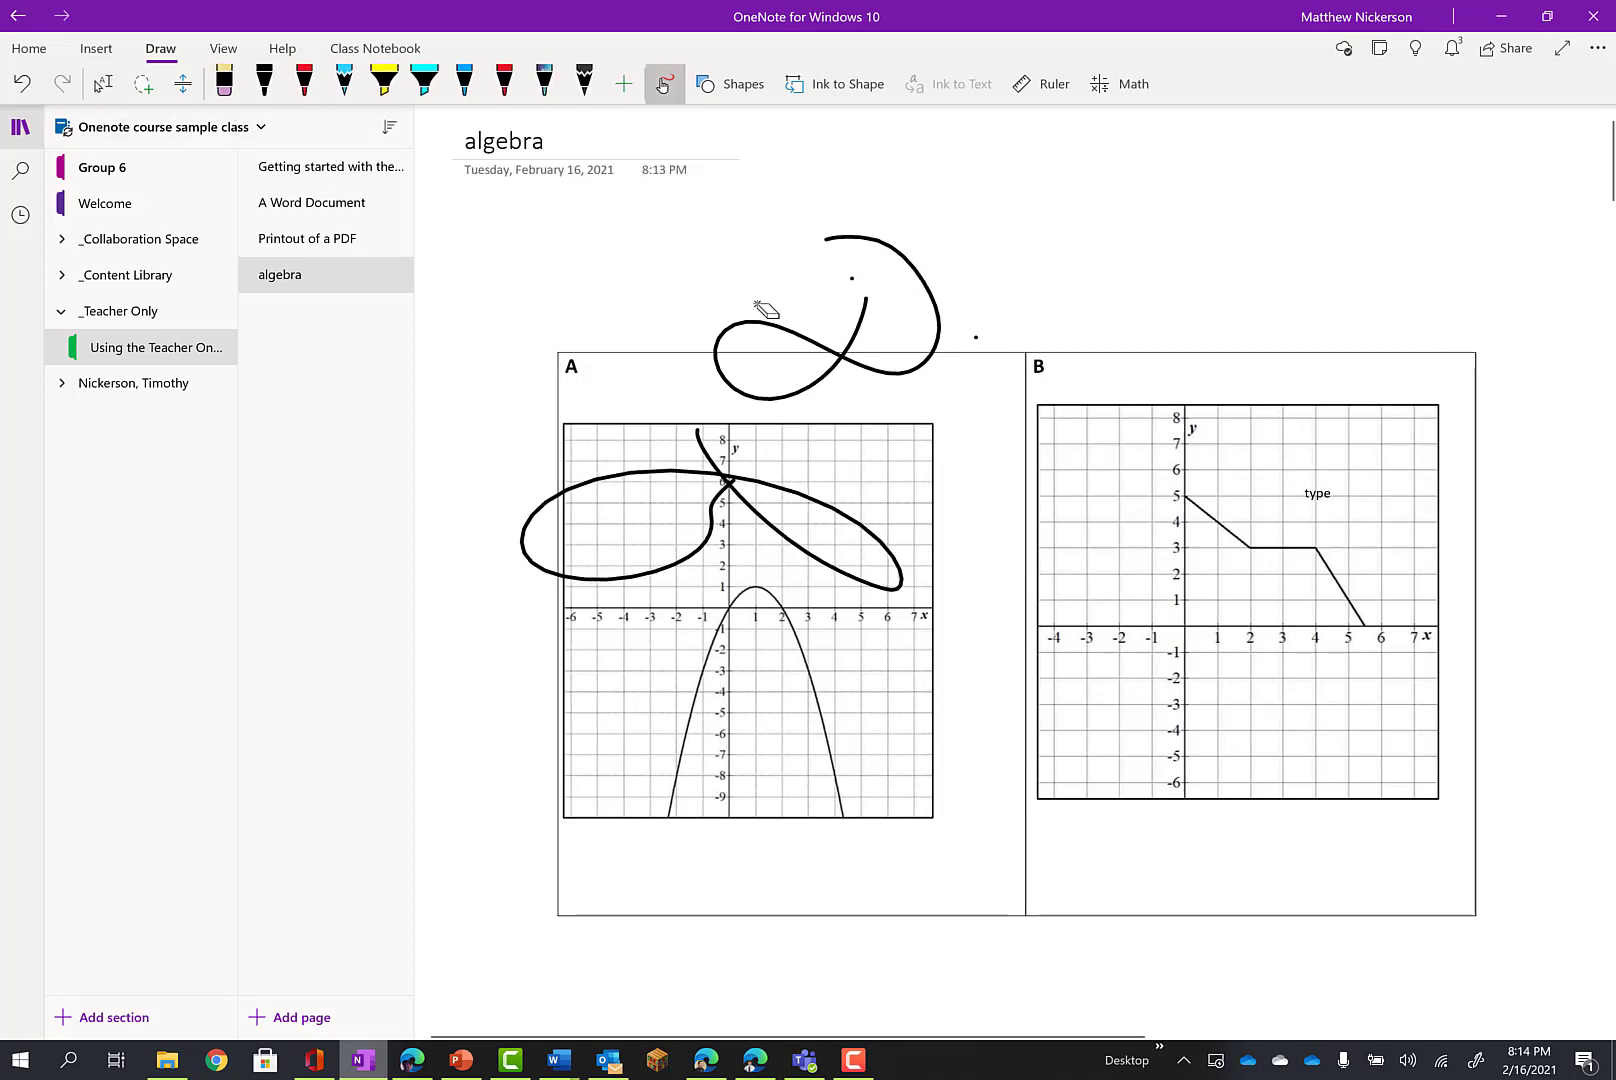
left_click(837, 370)
left_click(805, 510)
left_click(103, 84)
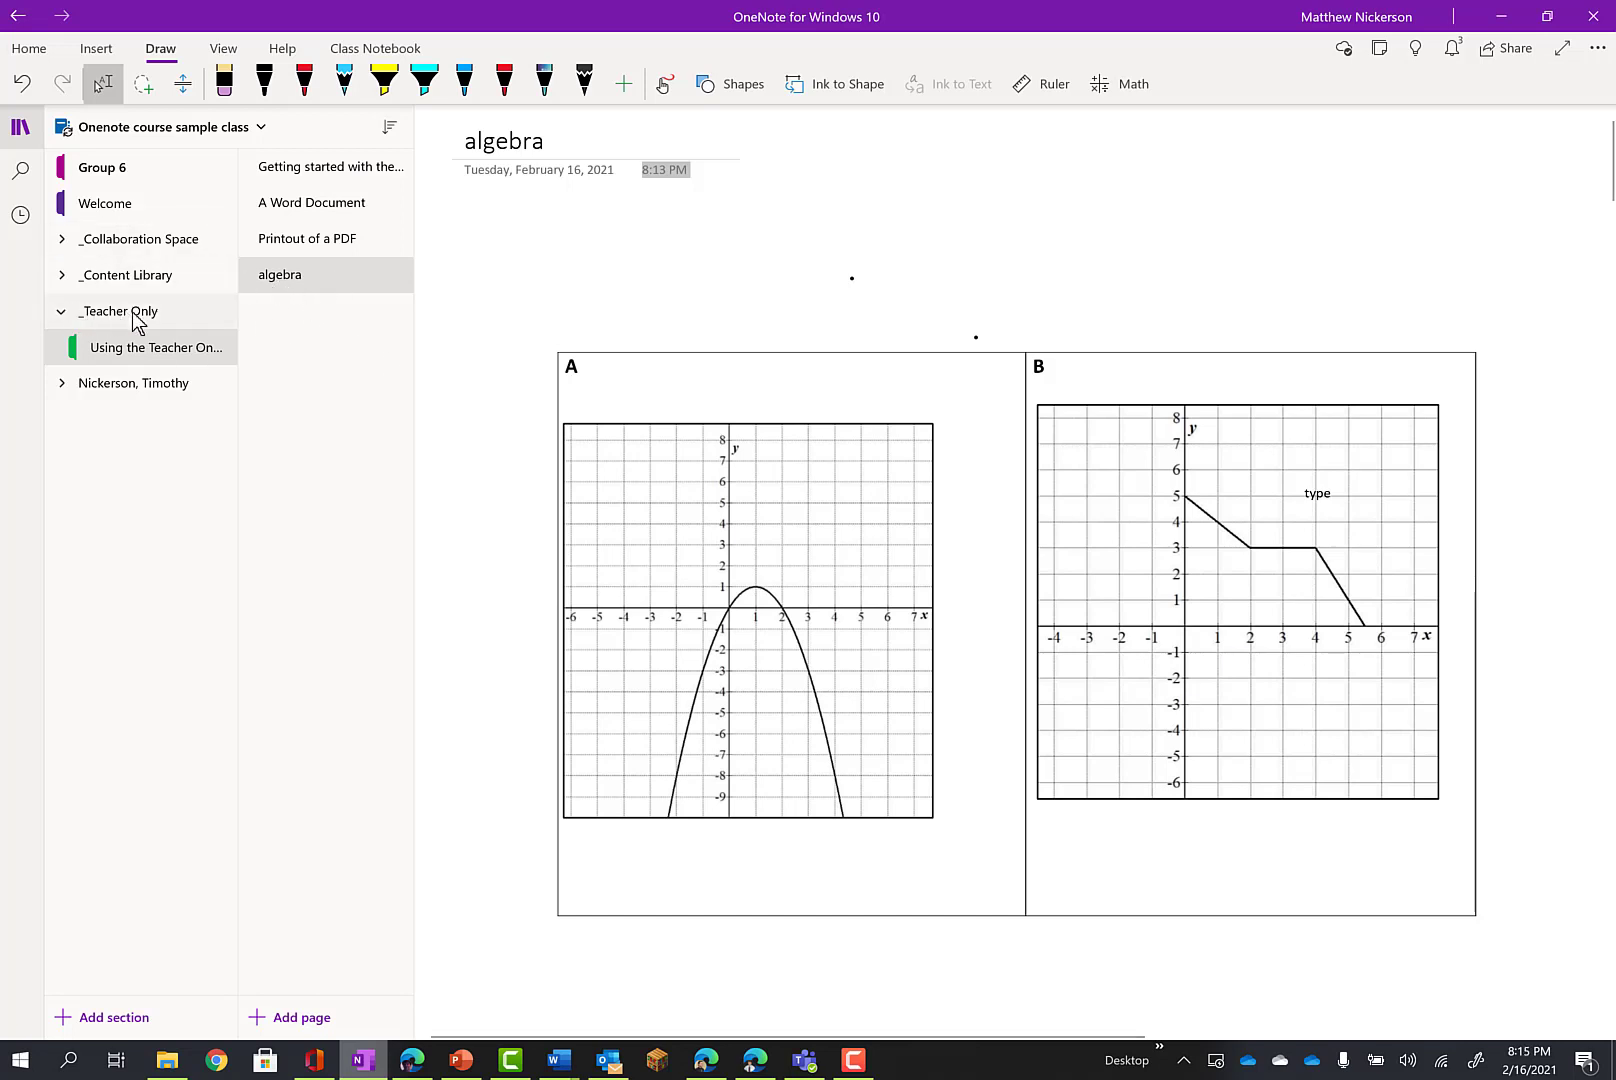
left_click(62, 313)
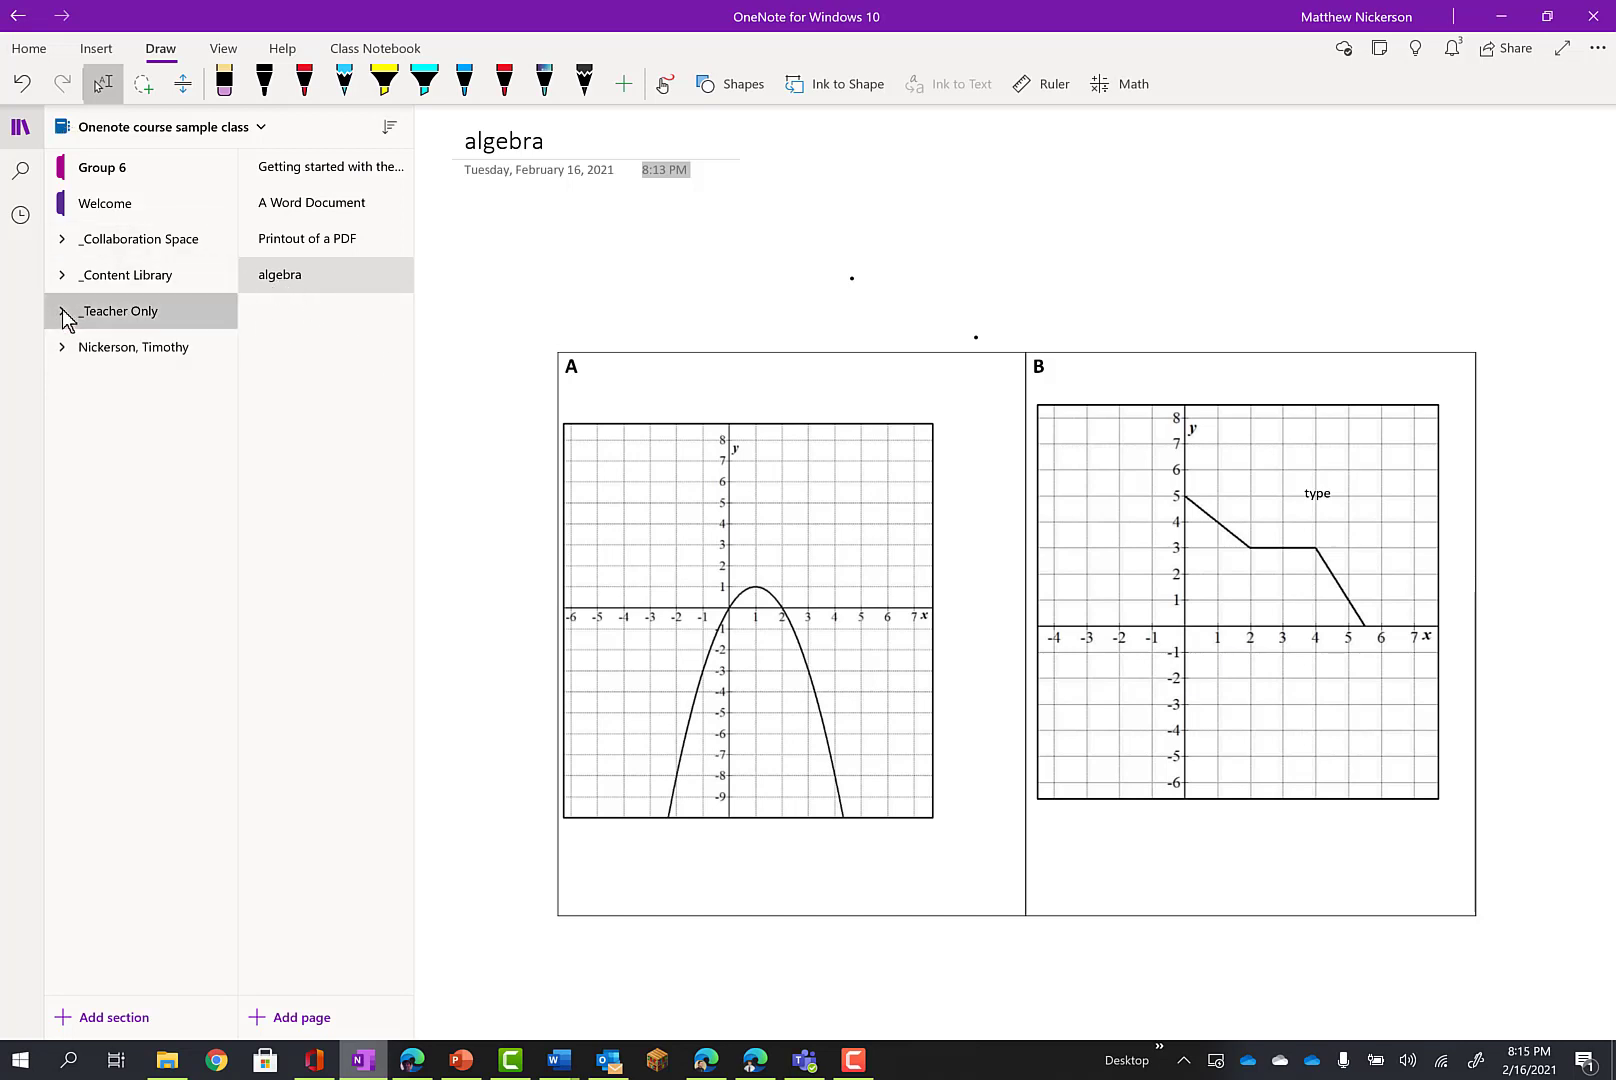
left_click(64, 315)
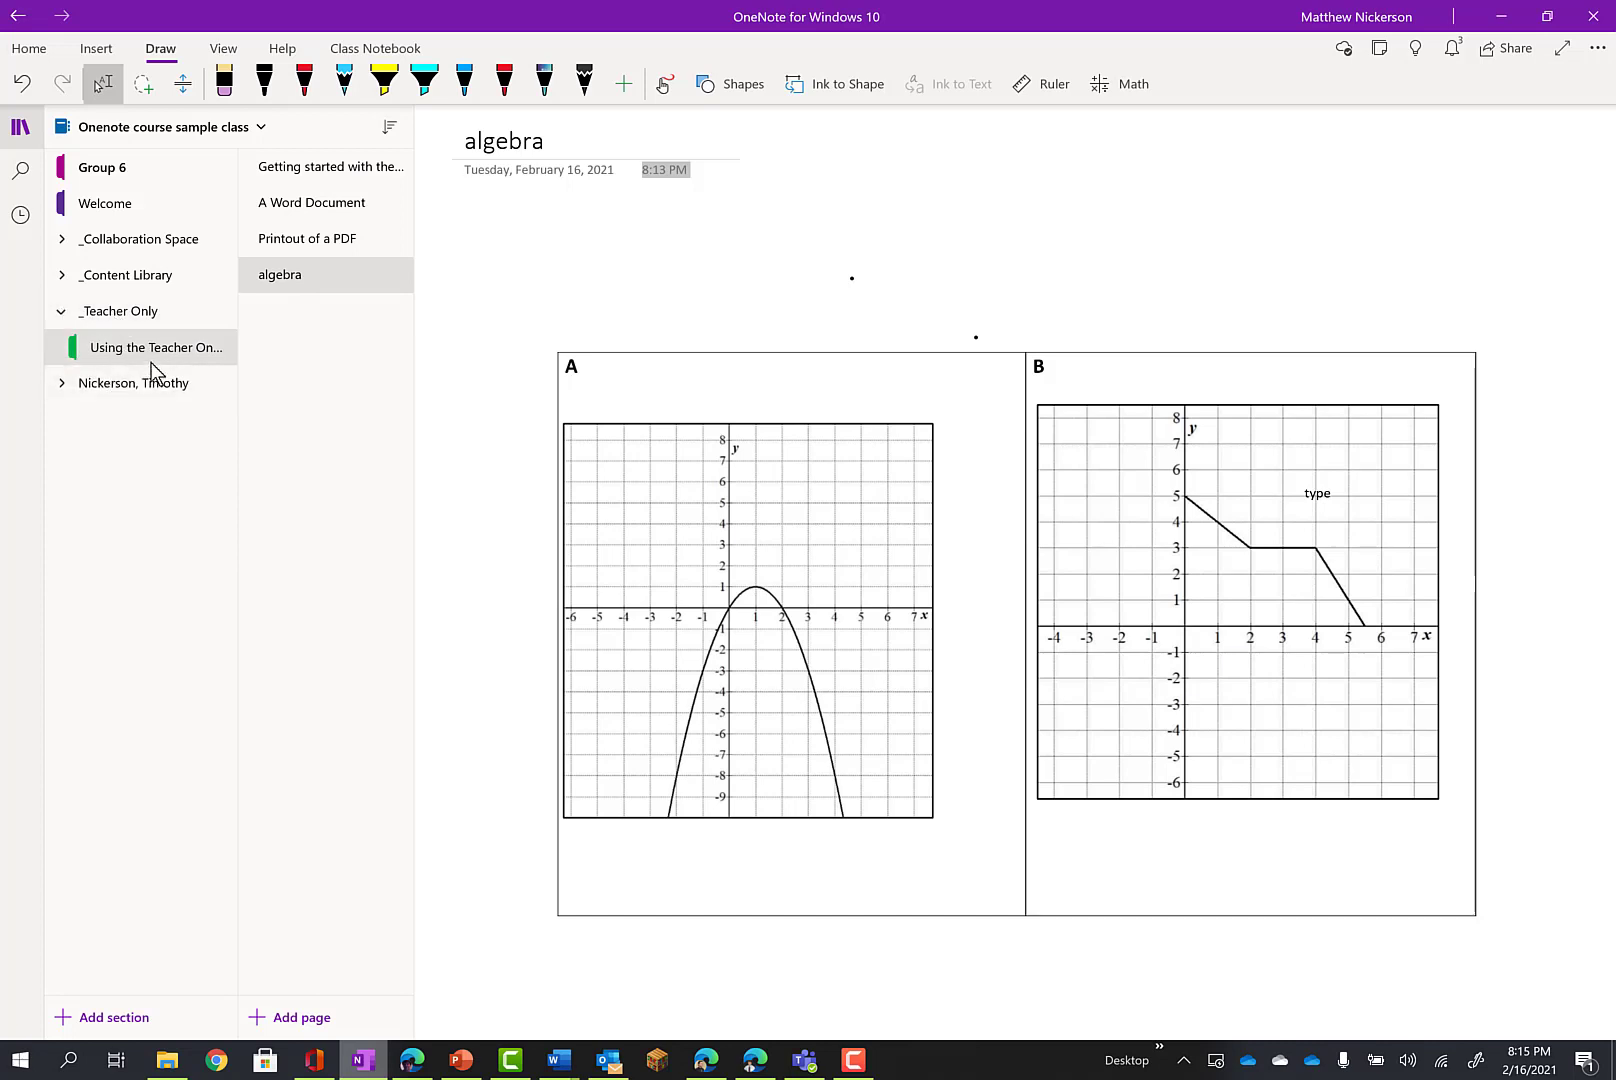
left_click_drag(155, 370, 297, 300)
- Examine Group Distribution and its new group form for the algebra page, and close it without creating a group
left_click(376, 49)
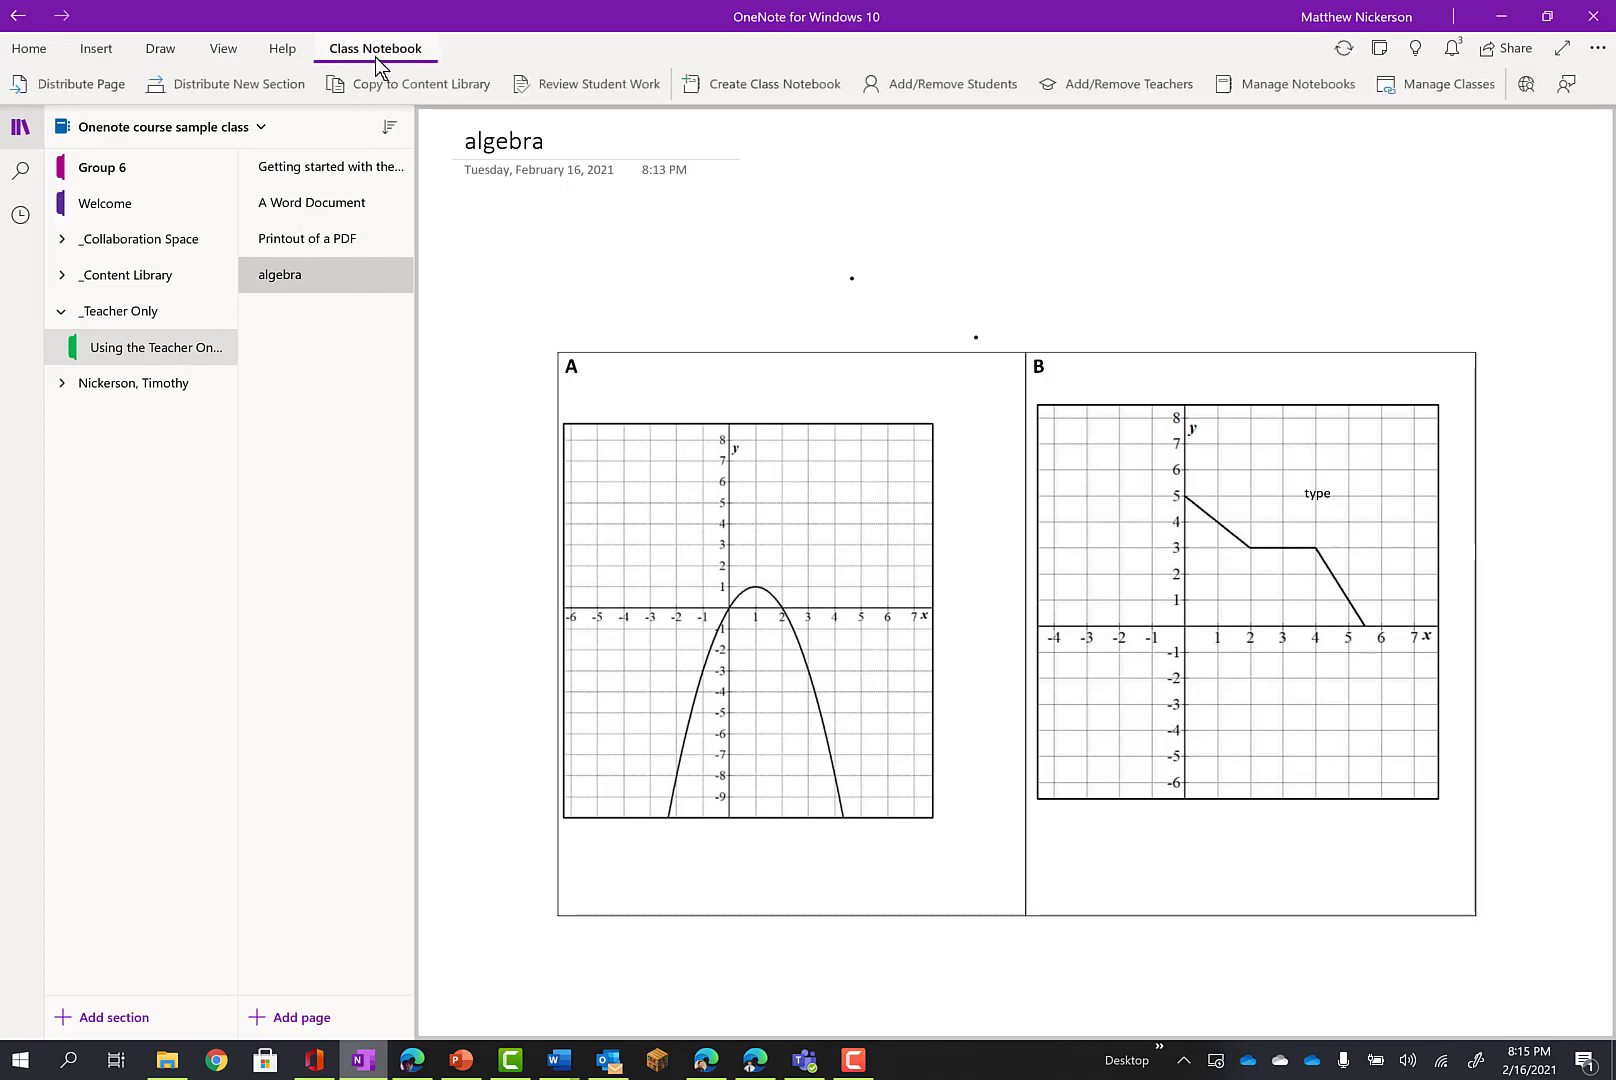
left_click(111, 88)
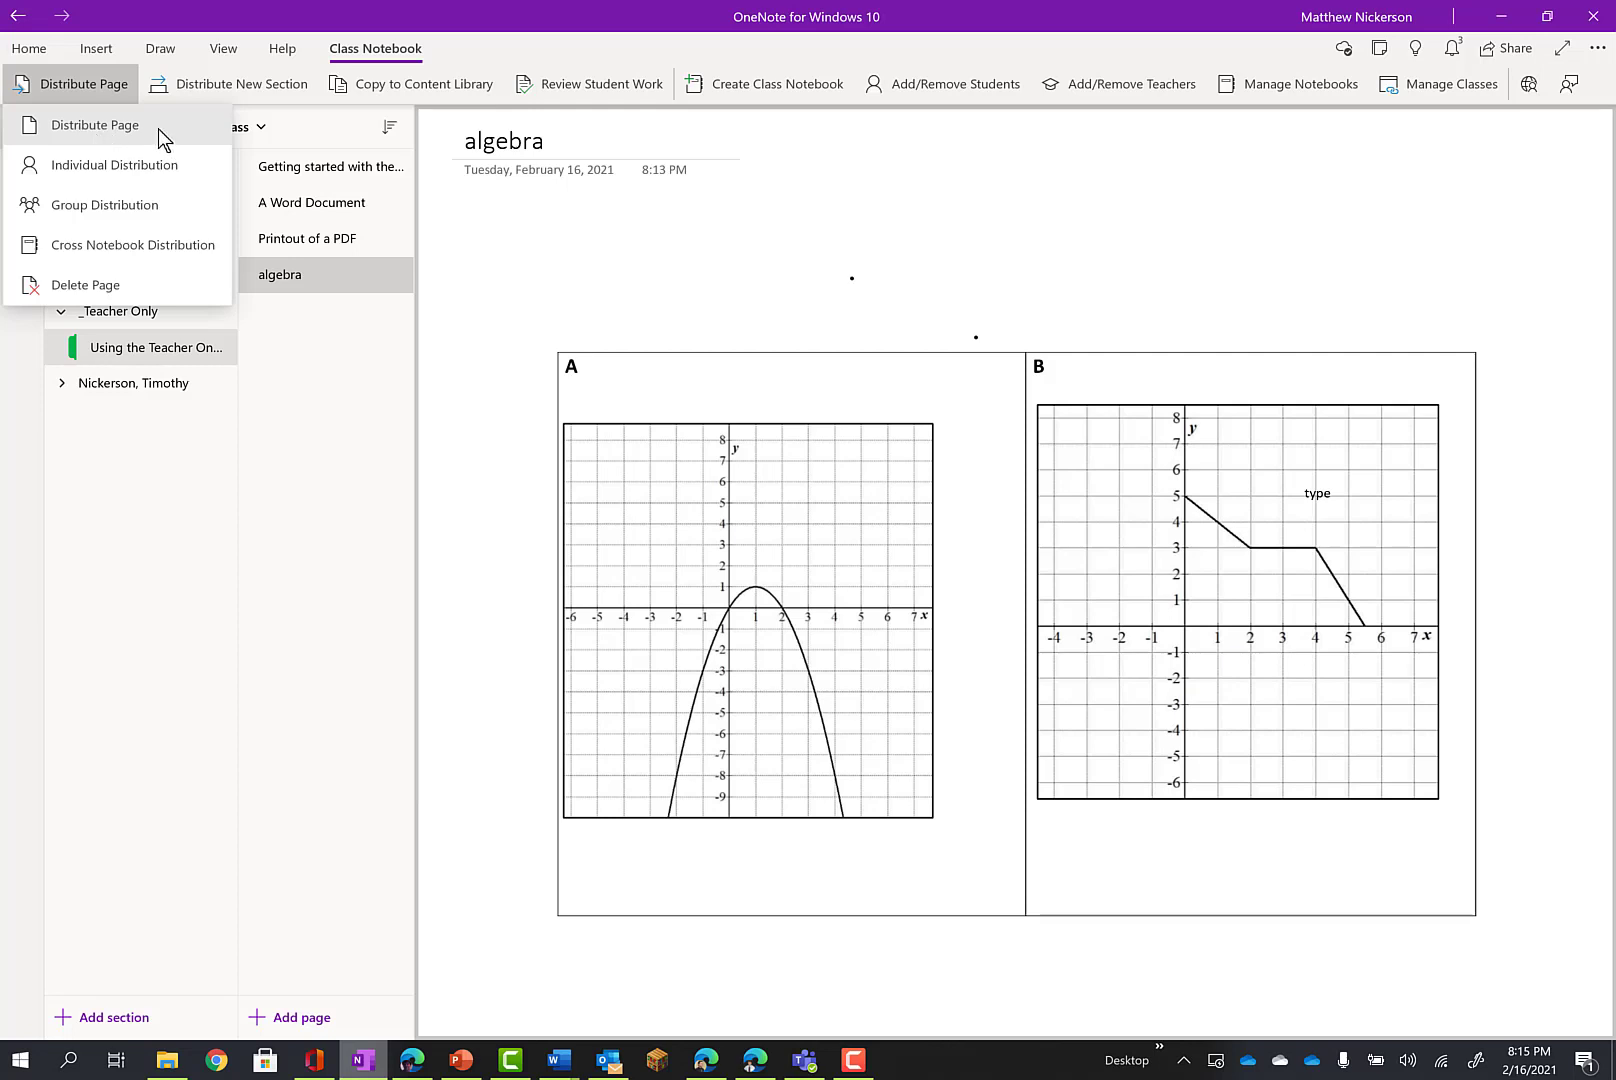
left_click(98, 211)
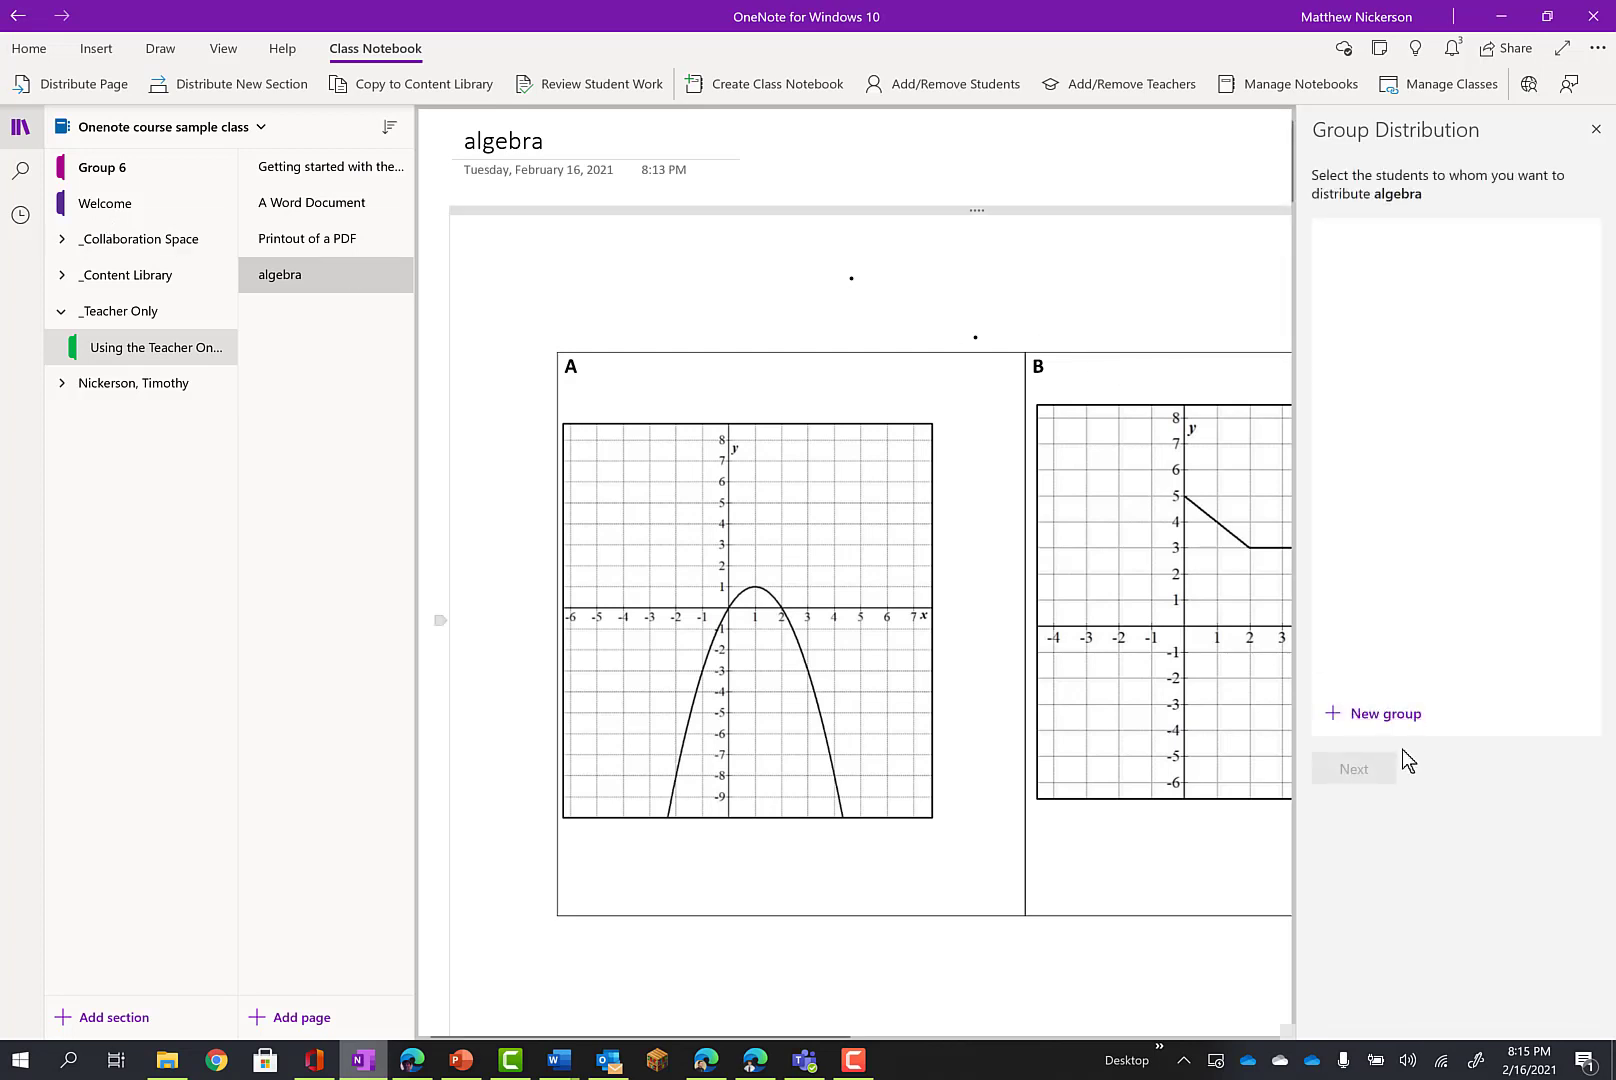
left_click(1380, 716)
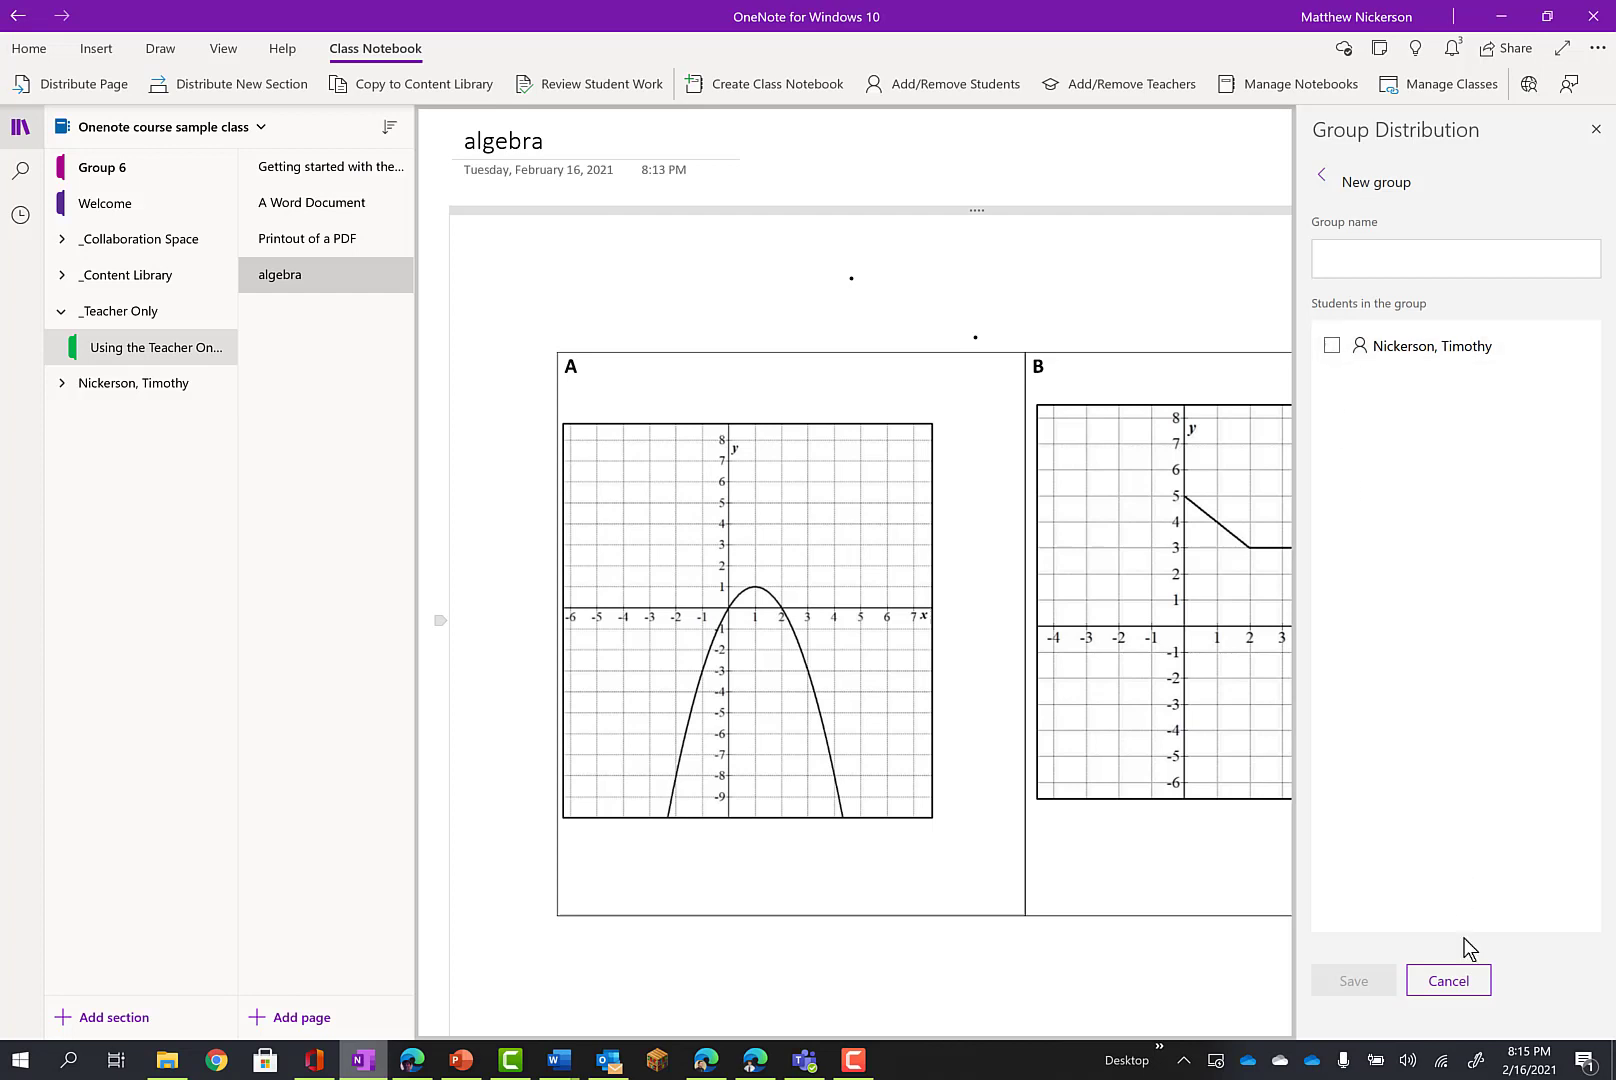
left_click(1462, 977)
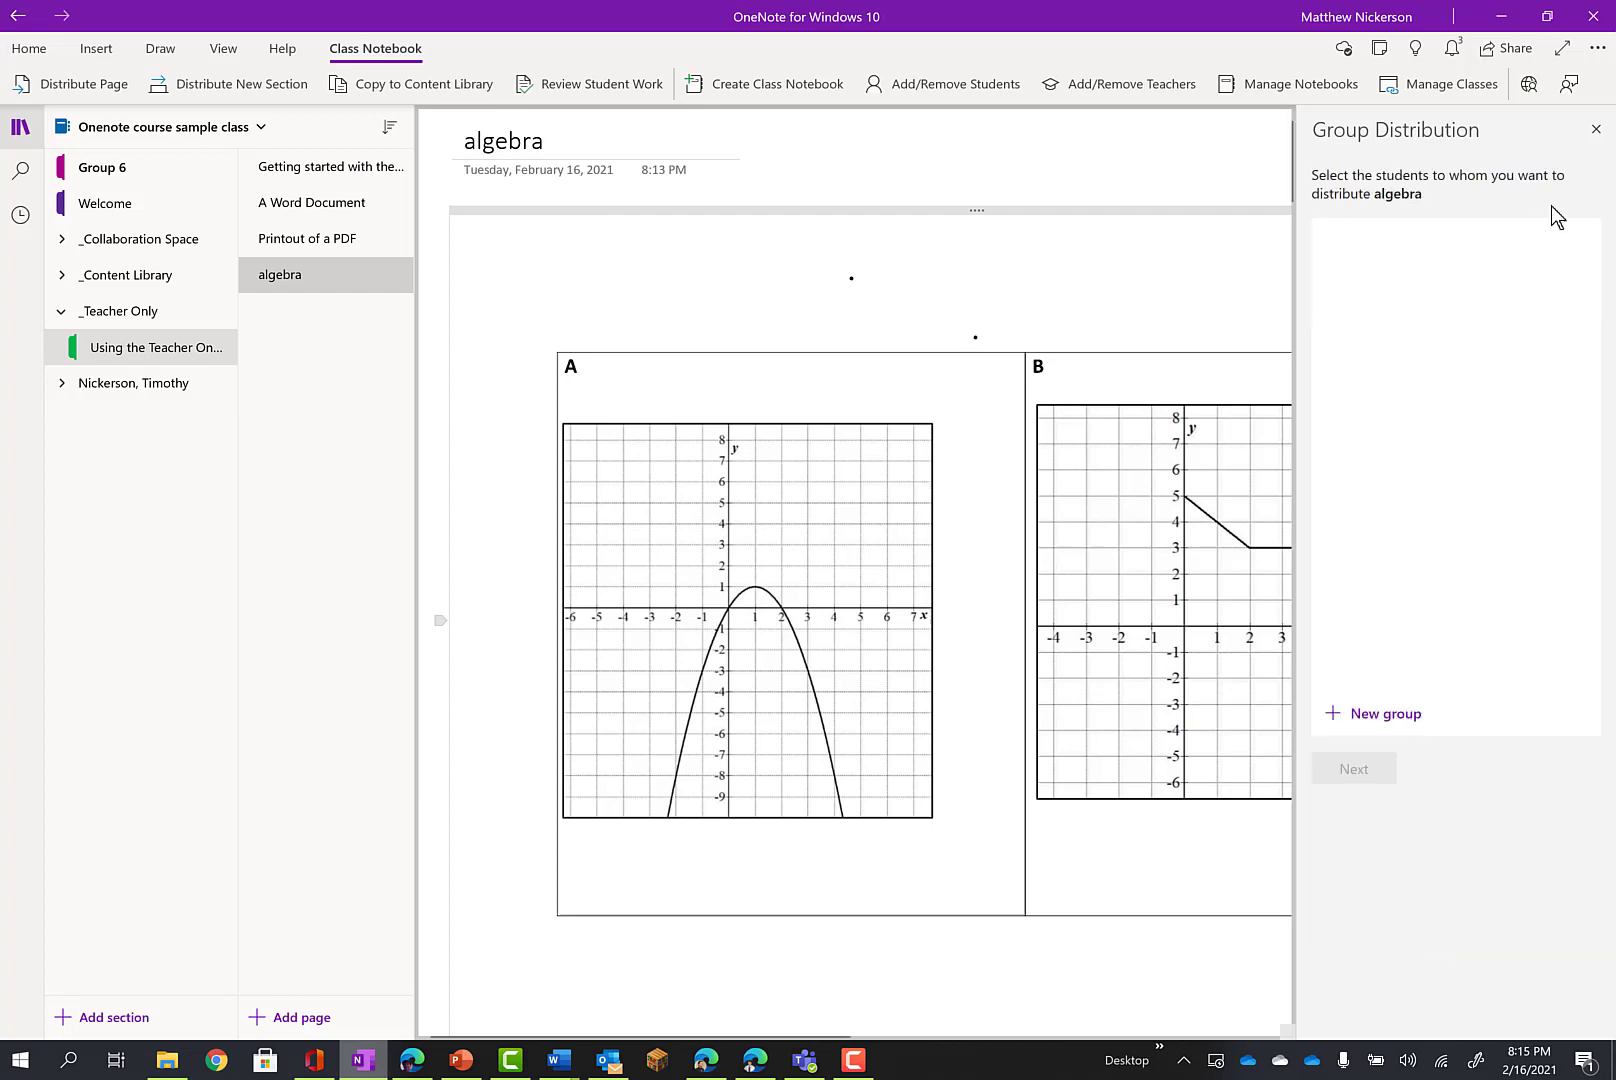
left_click(1595, 131)
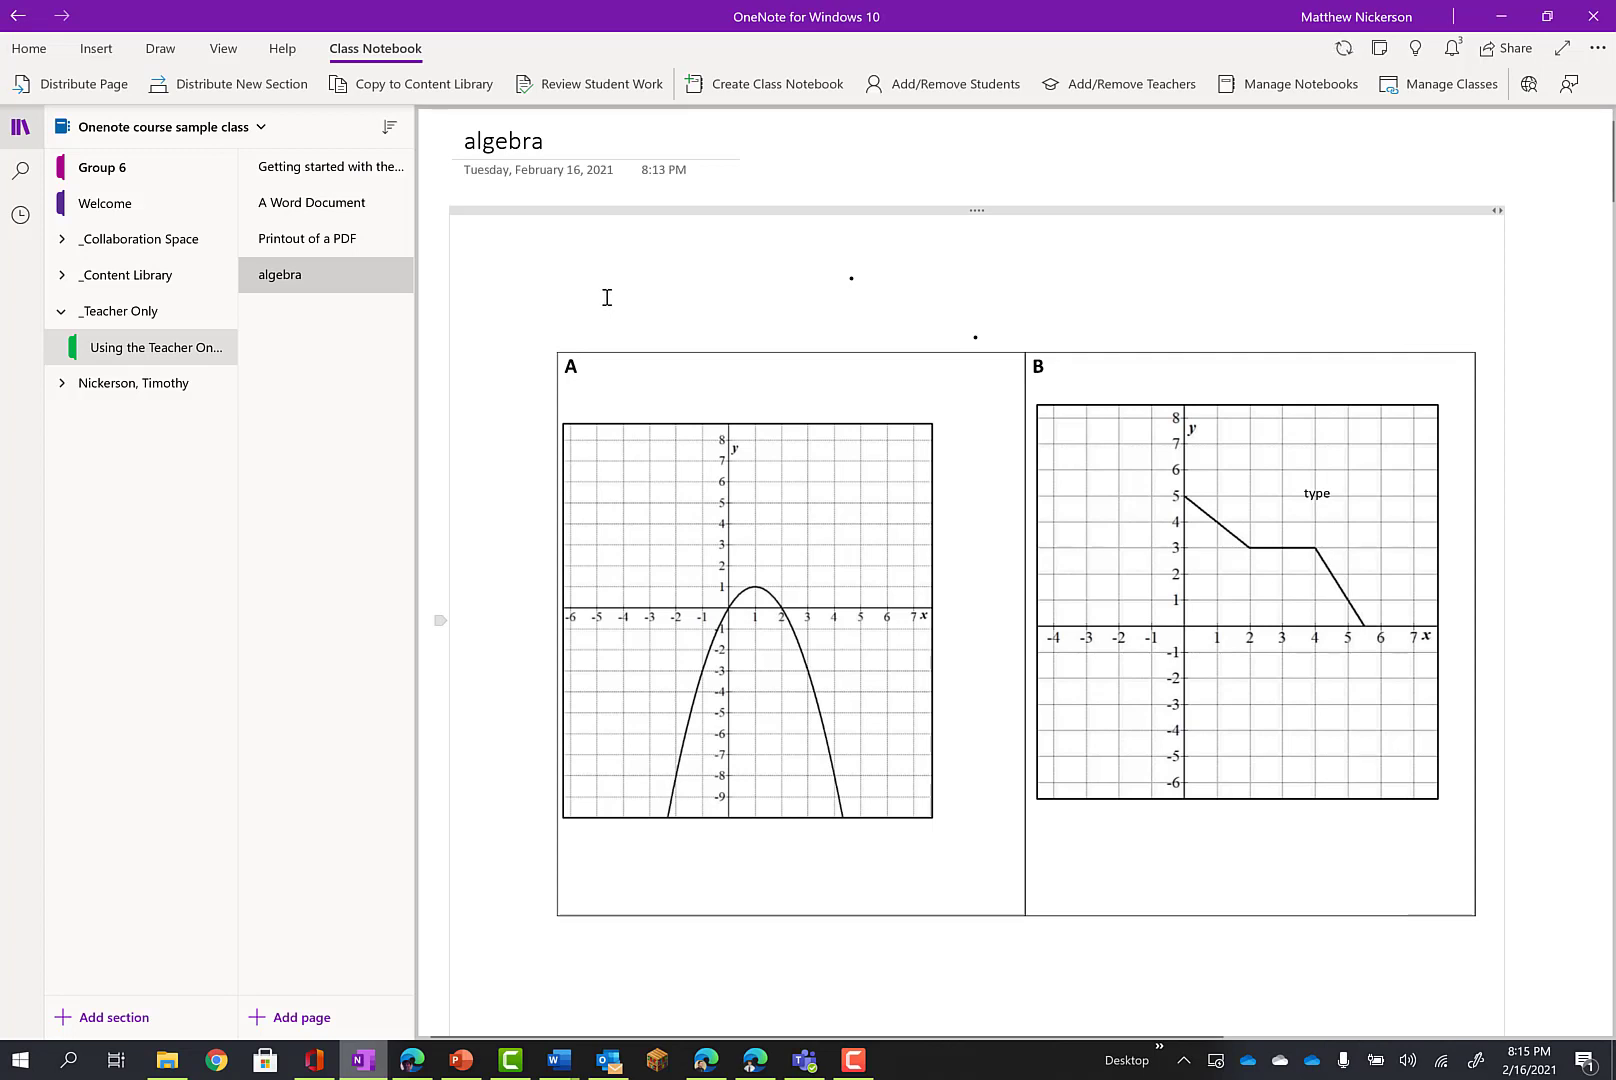
- Examine the class notebook options for distributing a page and for reviewing student work
left_click(85, 100)
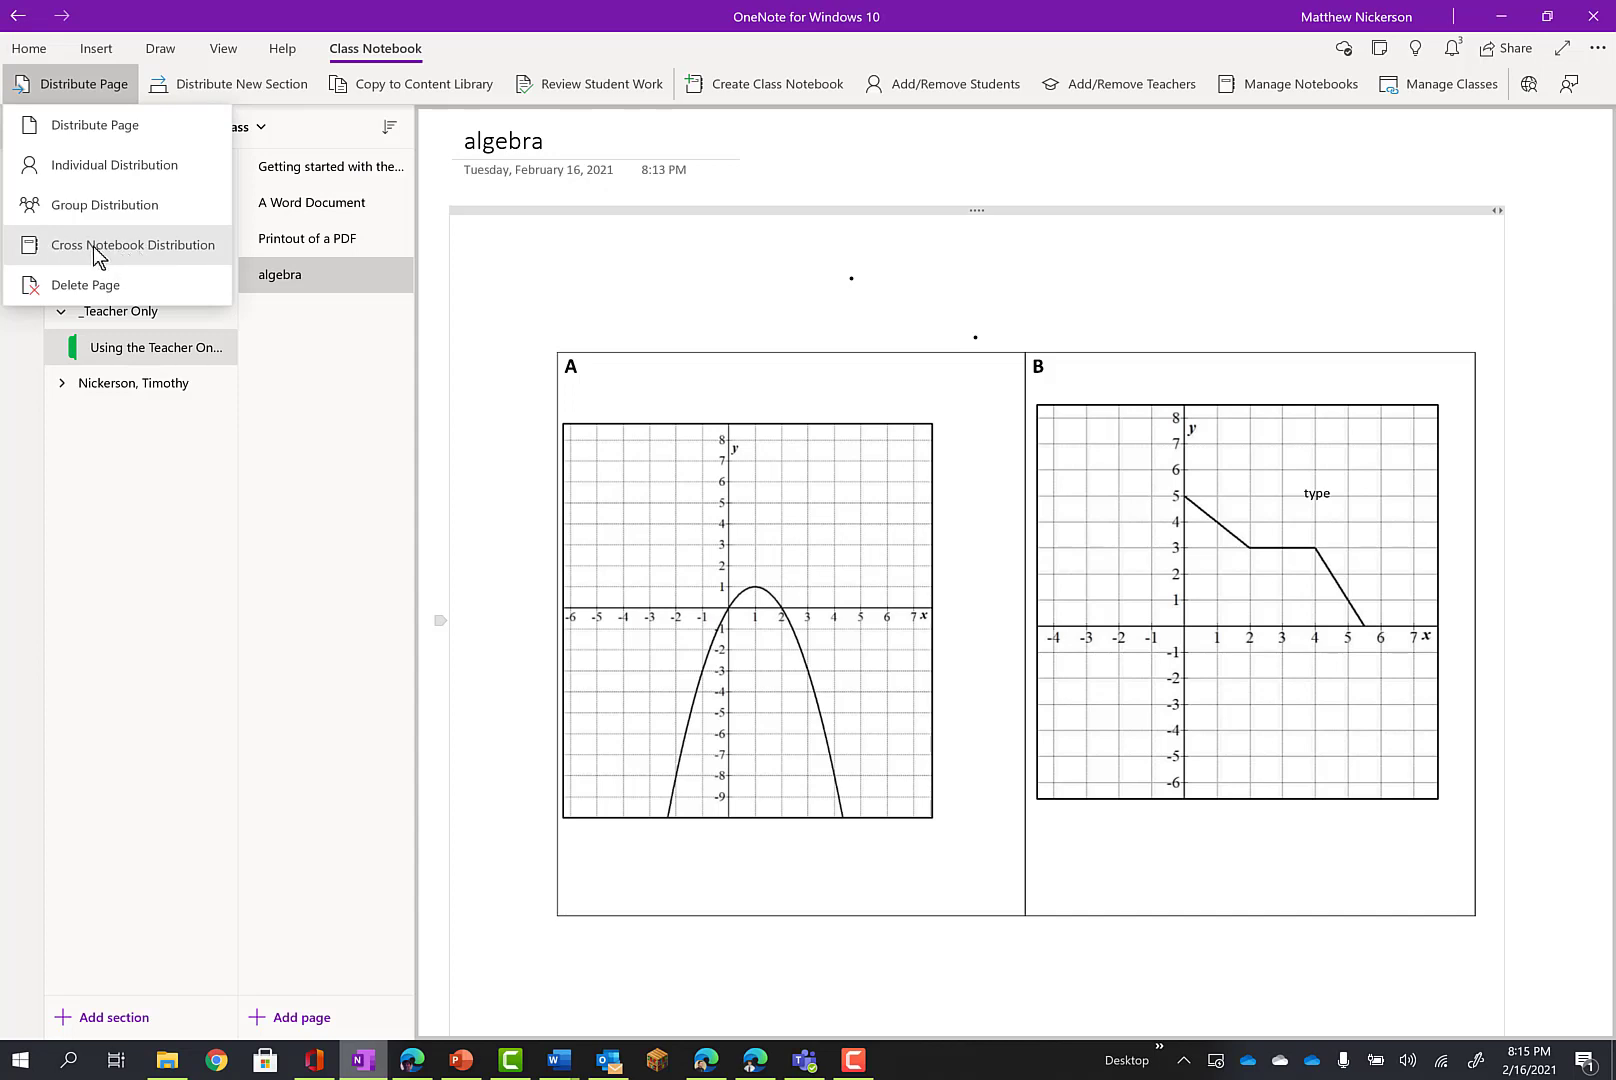
left_click(370, 468)
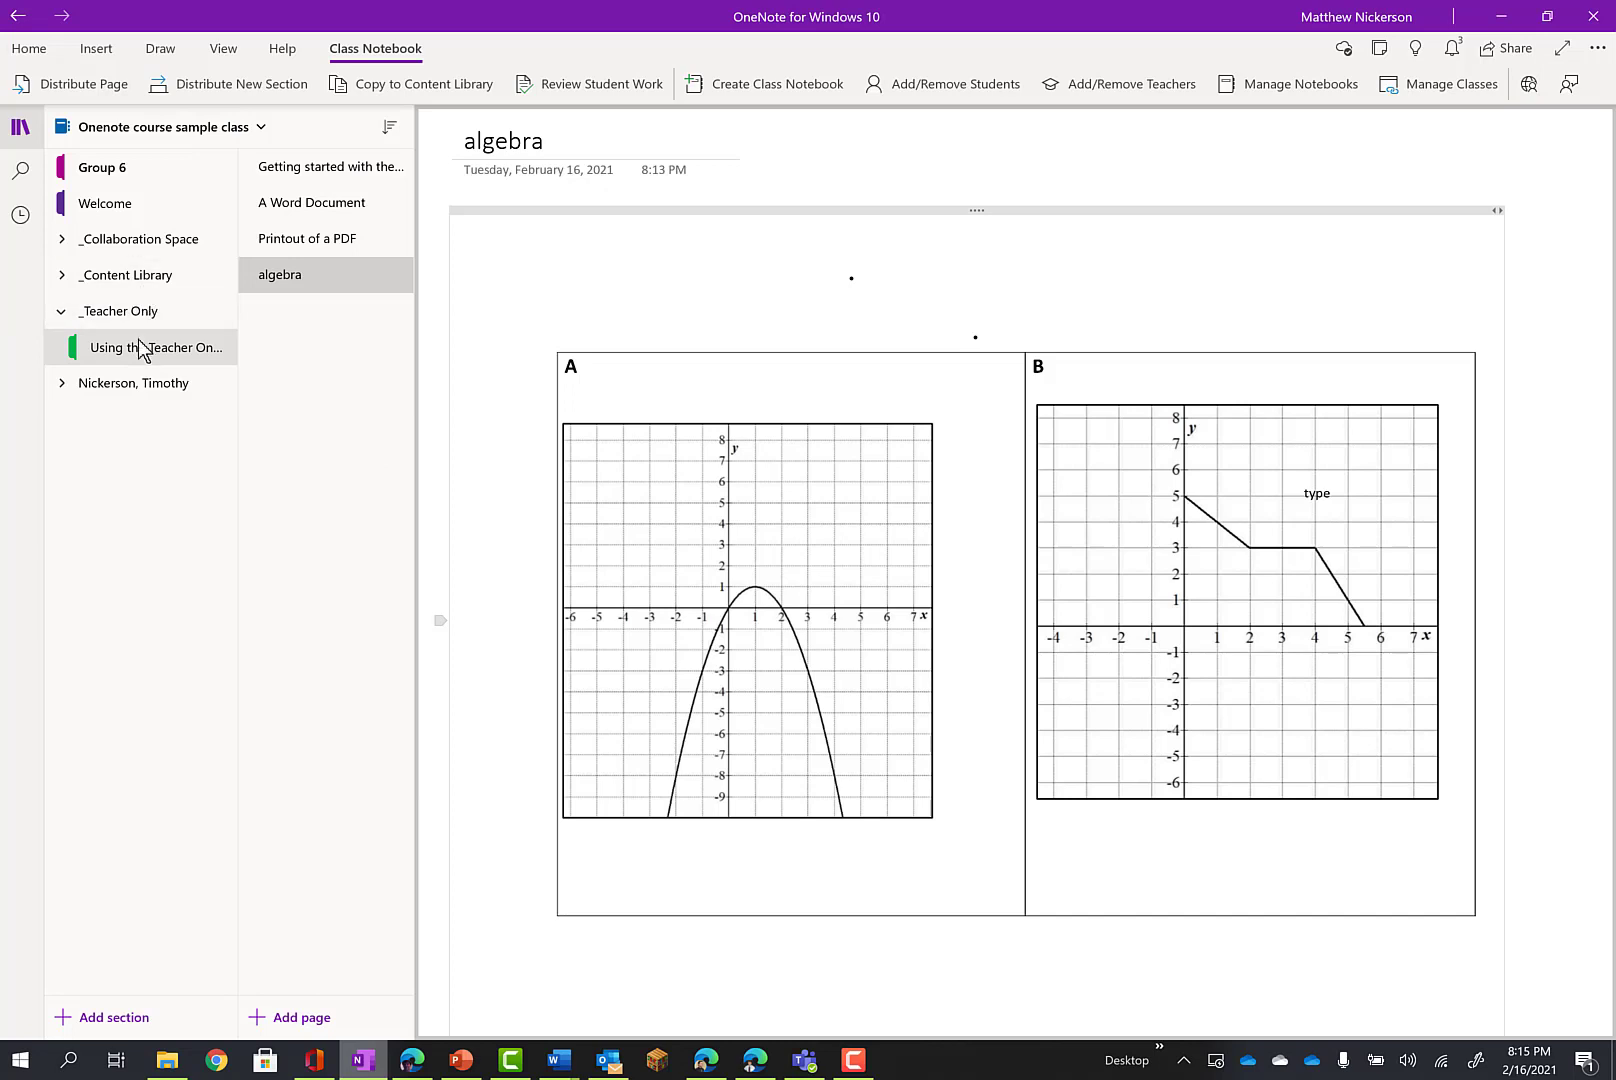
left_click(558, 93)
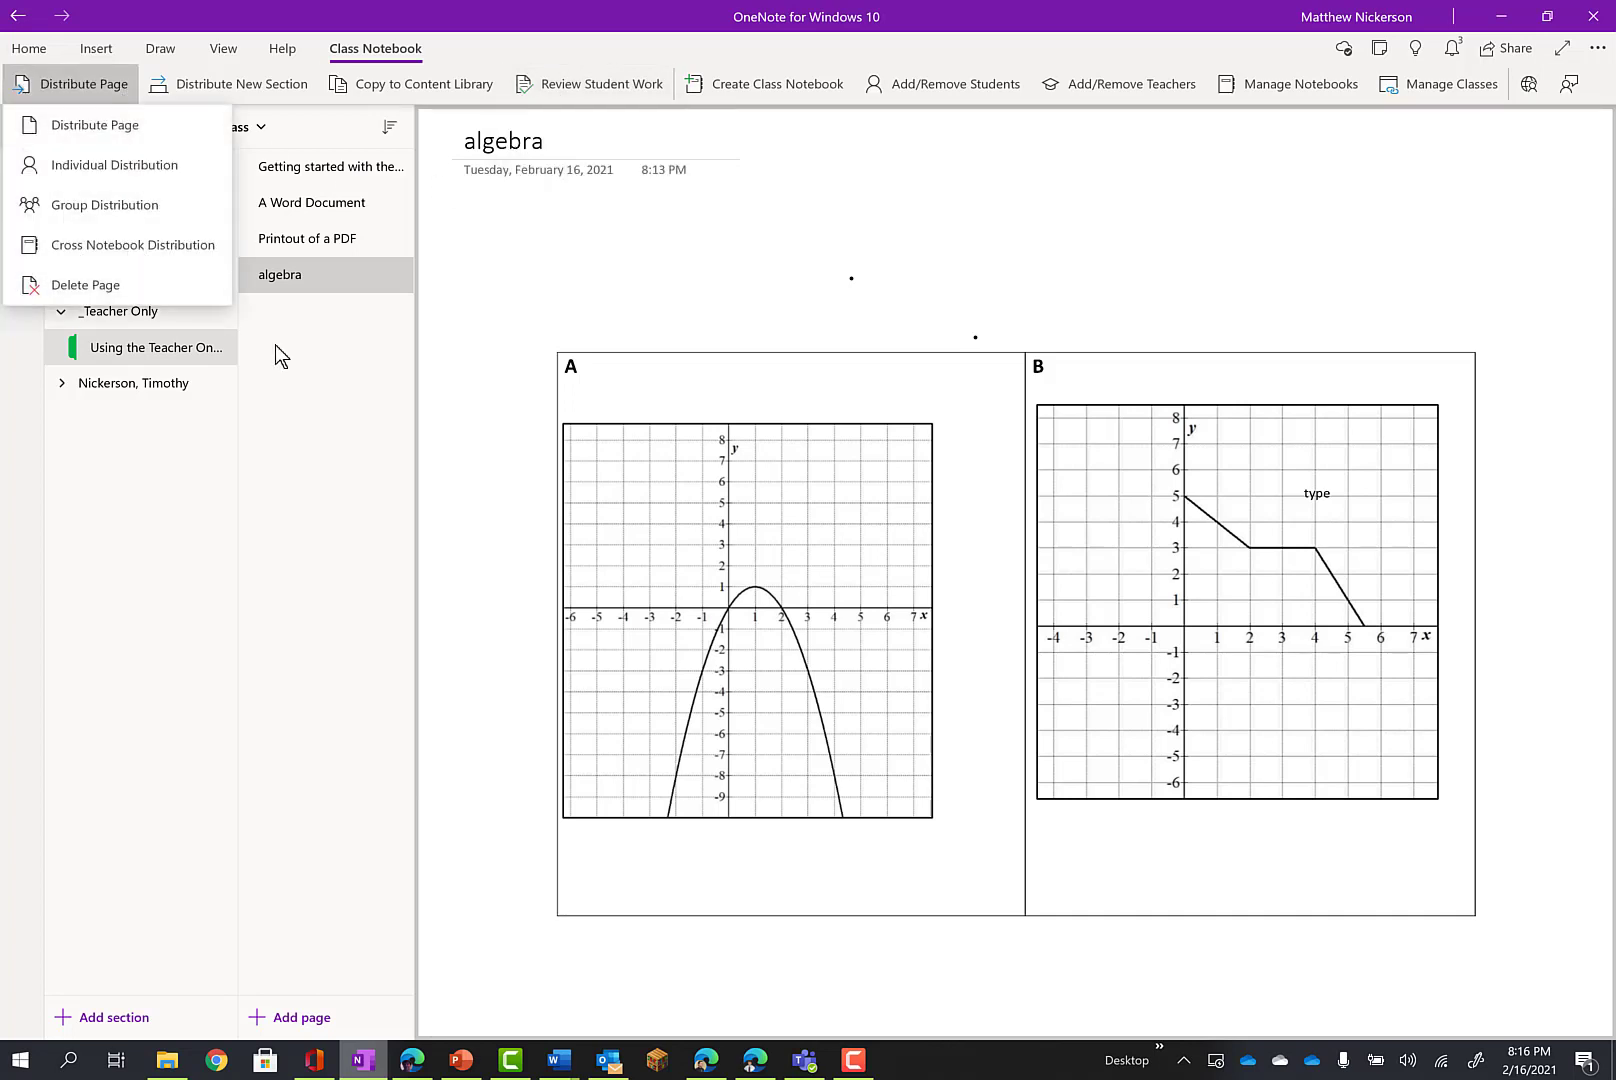
left_click(508, 206)
left_click(543, 88)
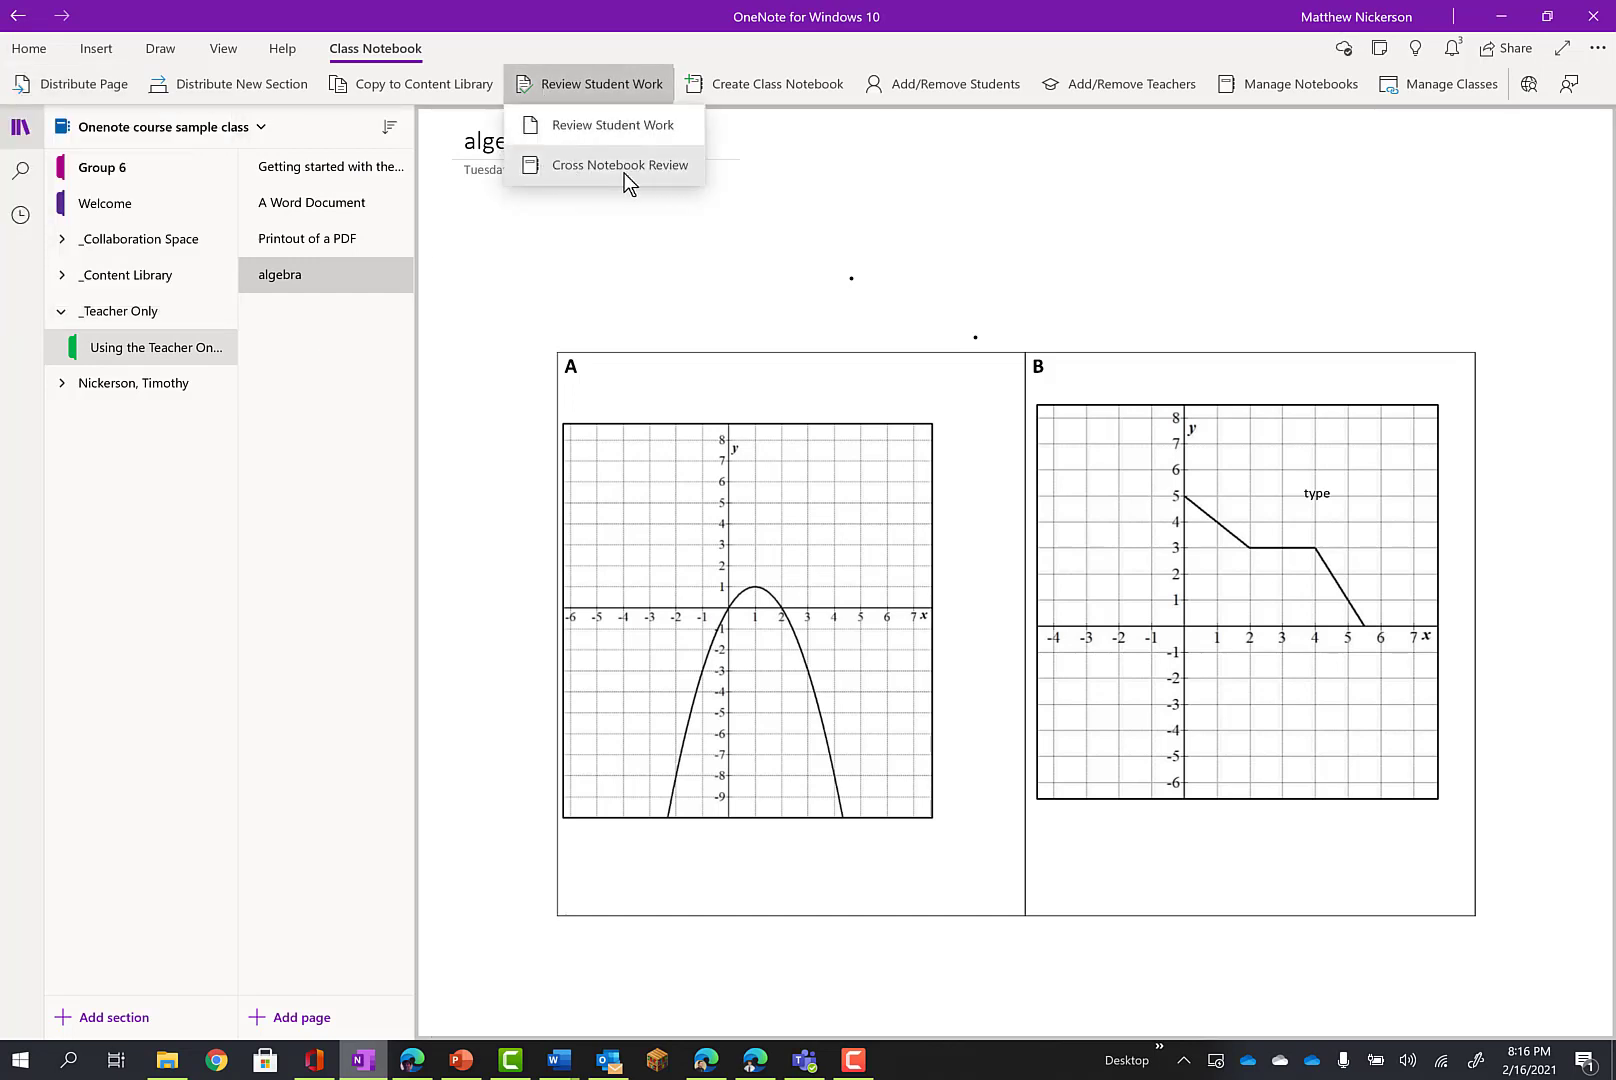
left_click(462, 340)
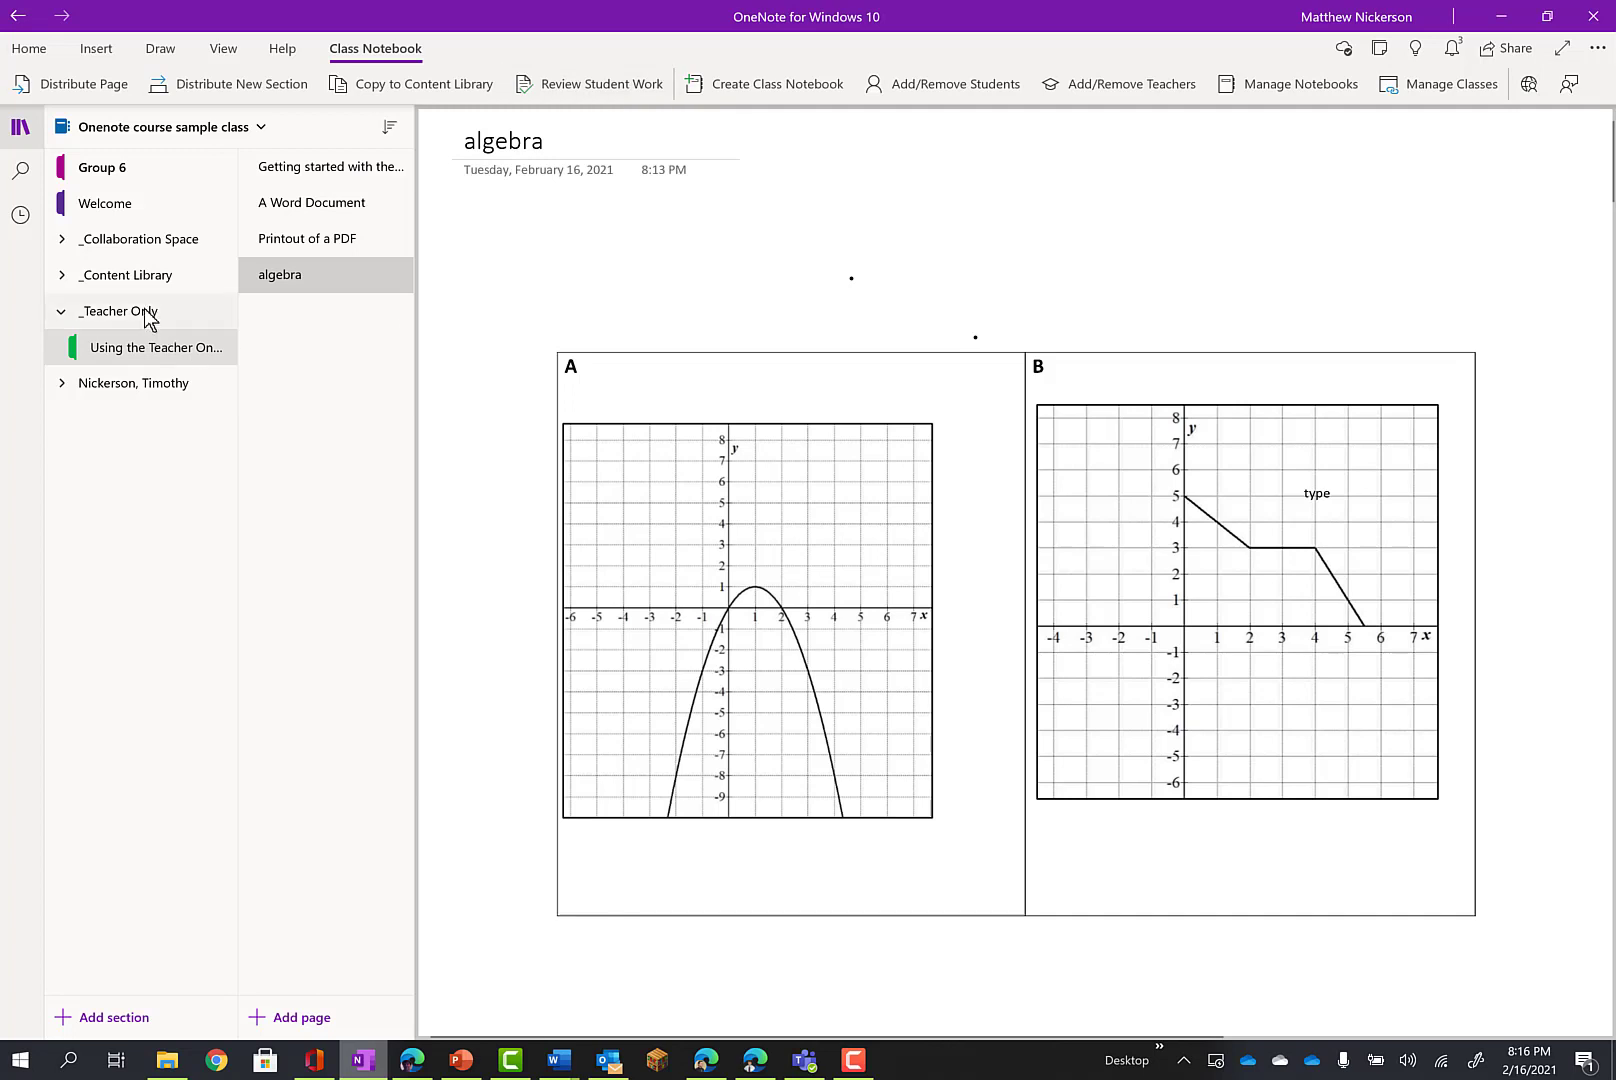
left_click(51, 93)
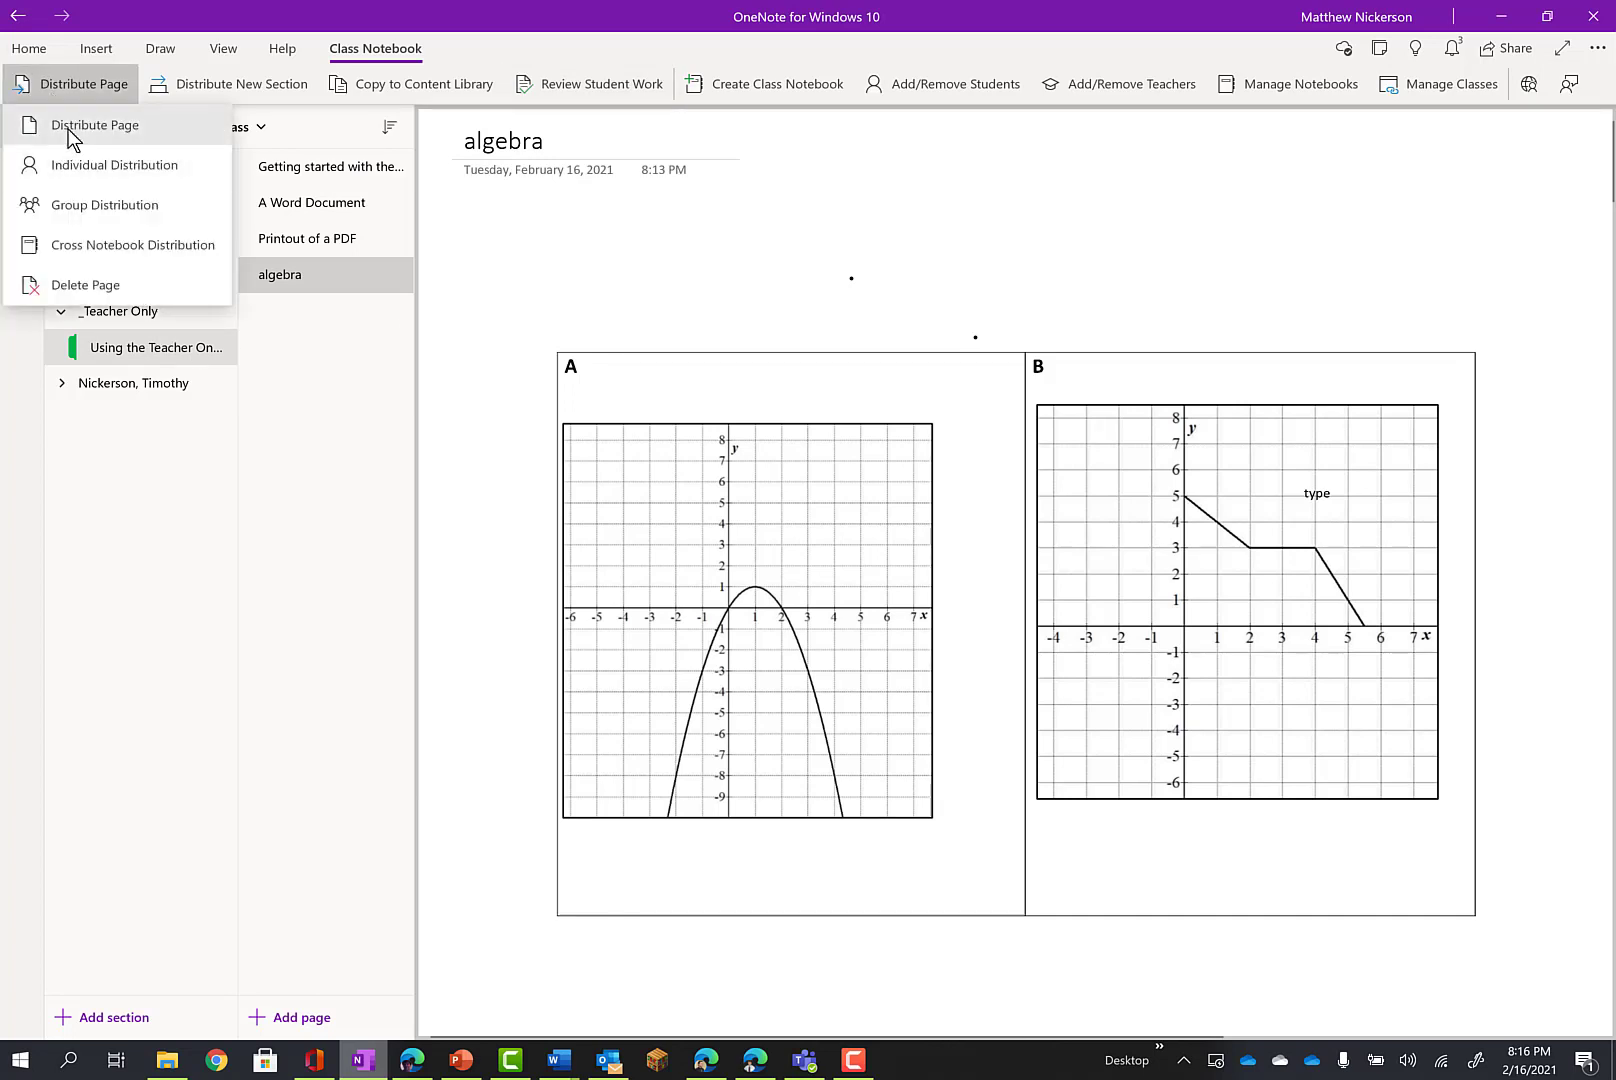
left_click(579, 82)
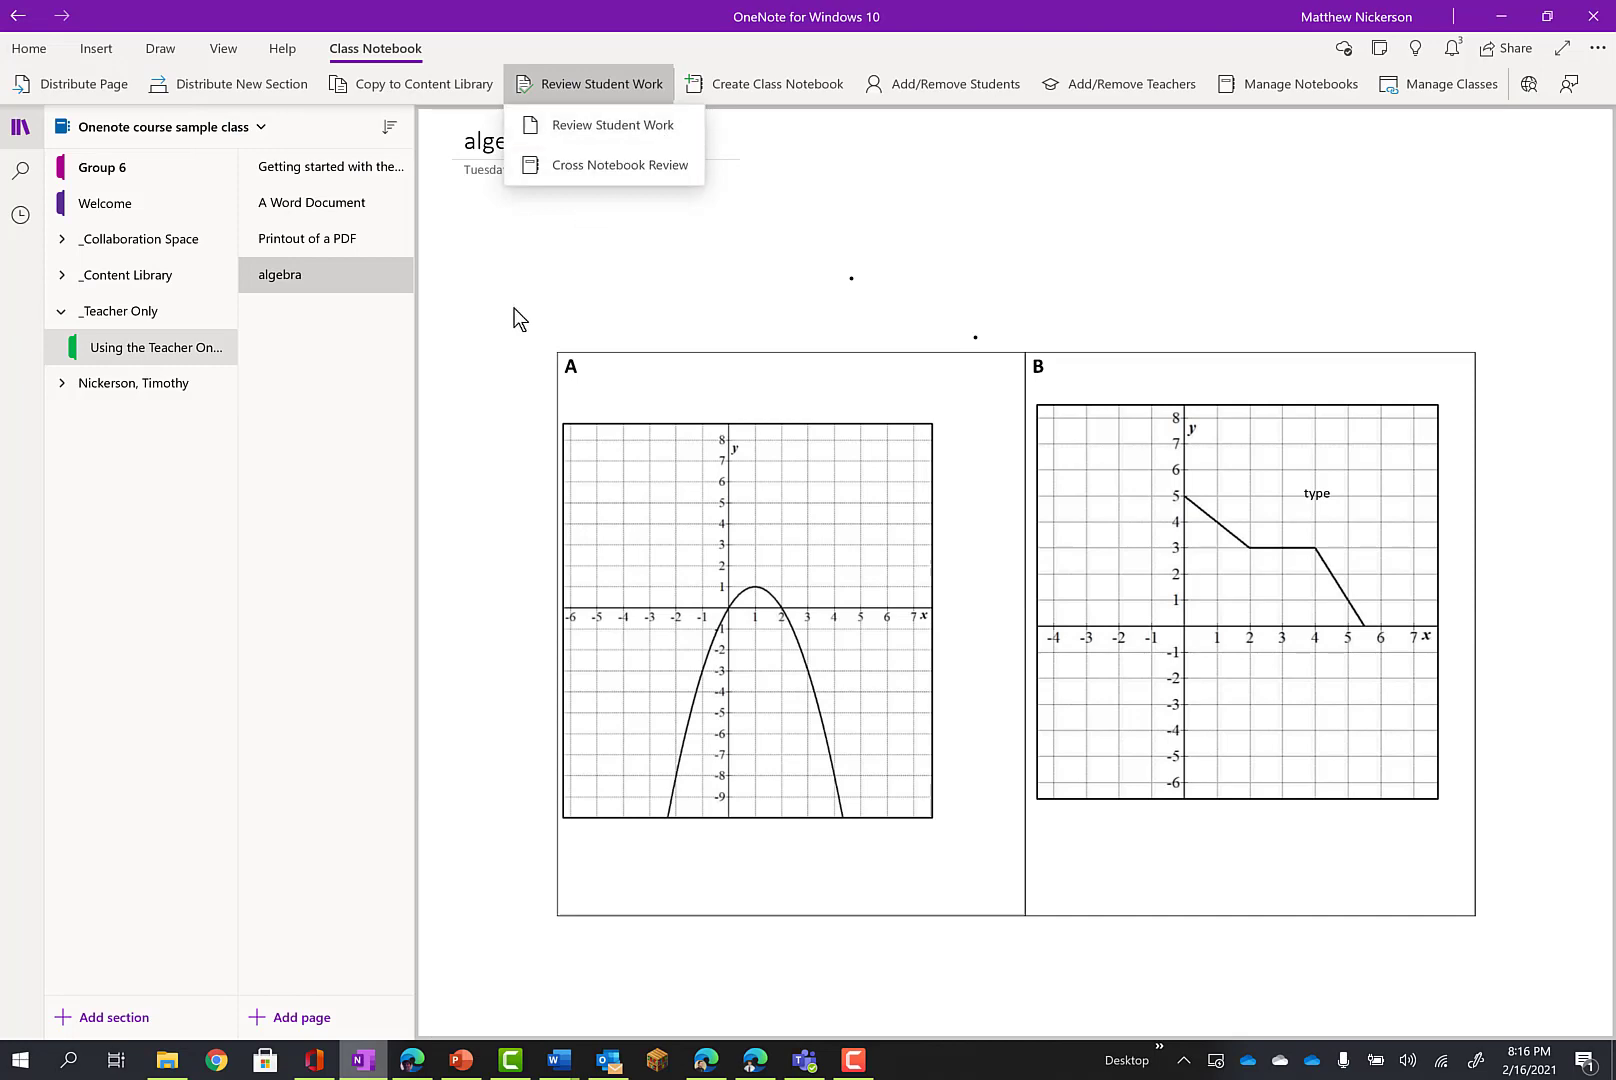